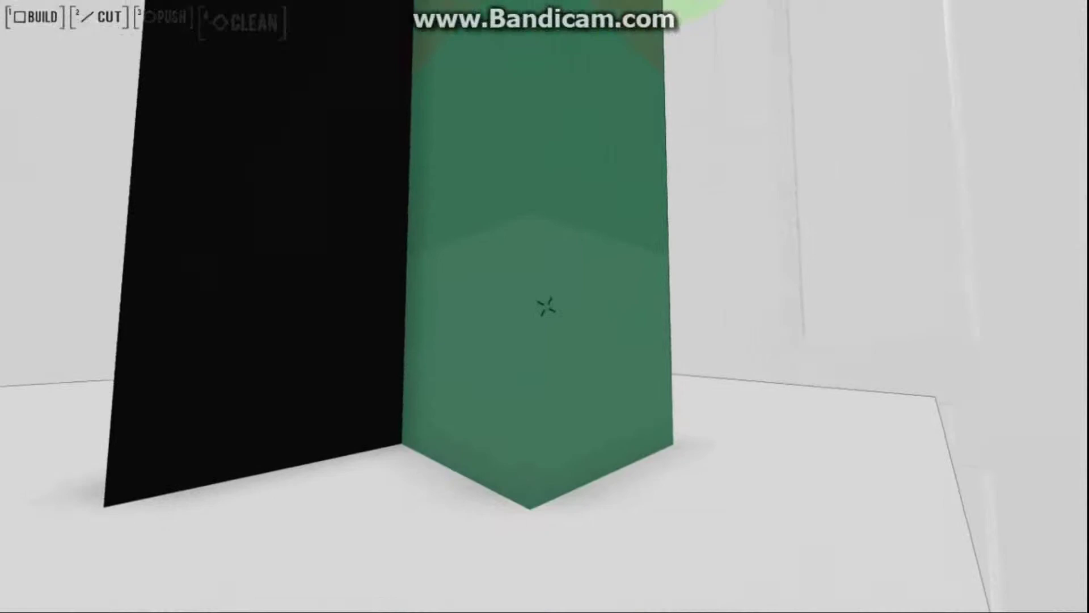
Clean away the green pillar, leaving a narrow gap in the black block.
left_click(546, 307)
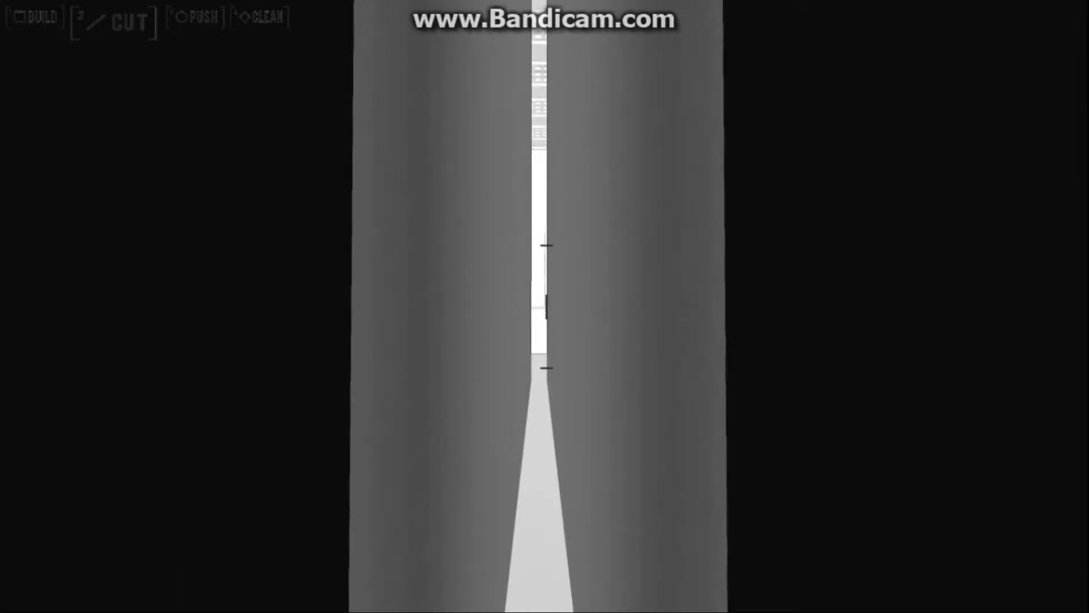
Walk through the narrow gap, over the pillar pit and past the black block.
key("a")
key("w")
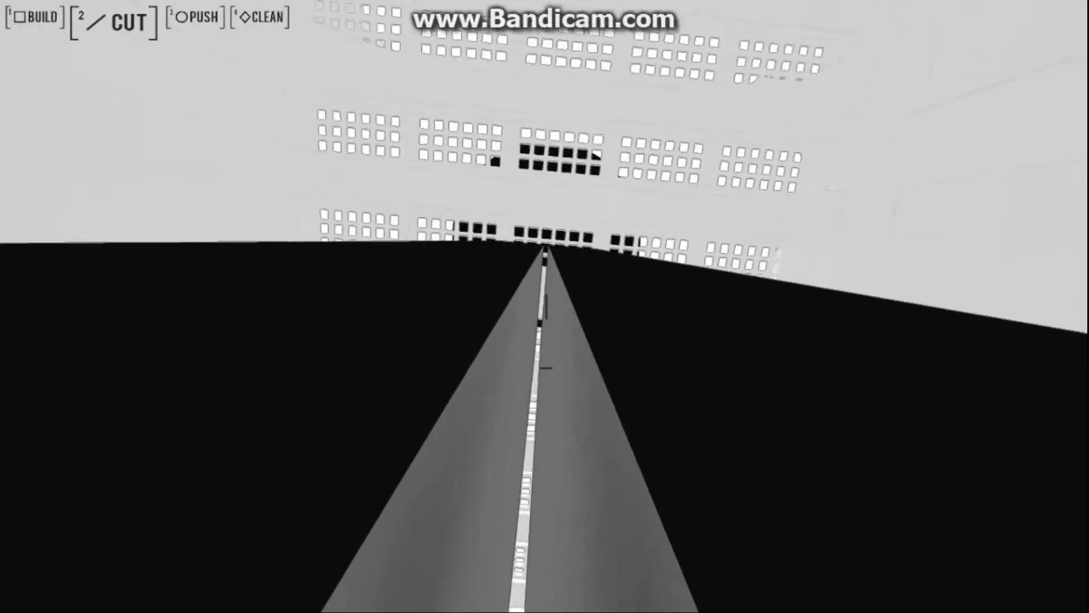
key("w")
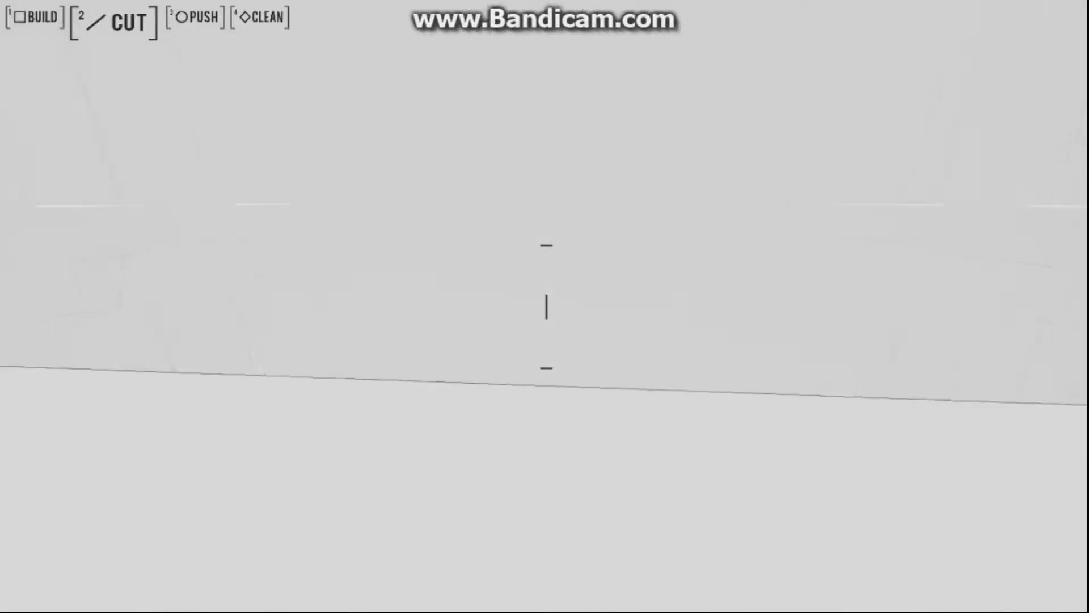
key("w")
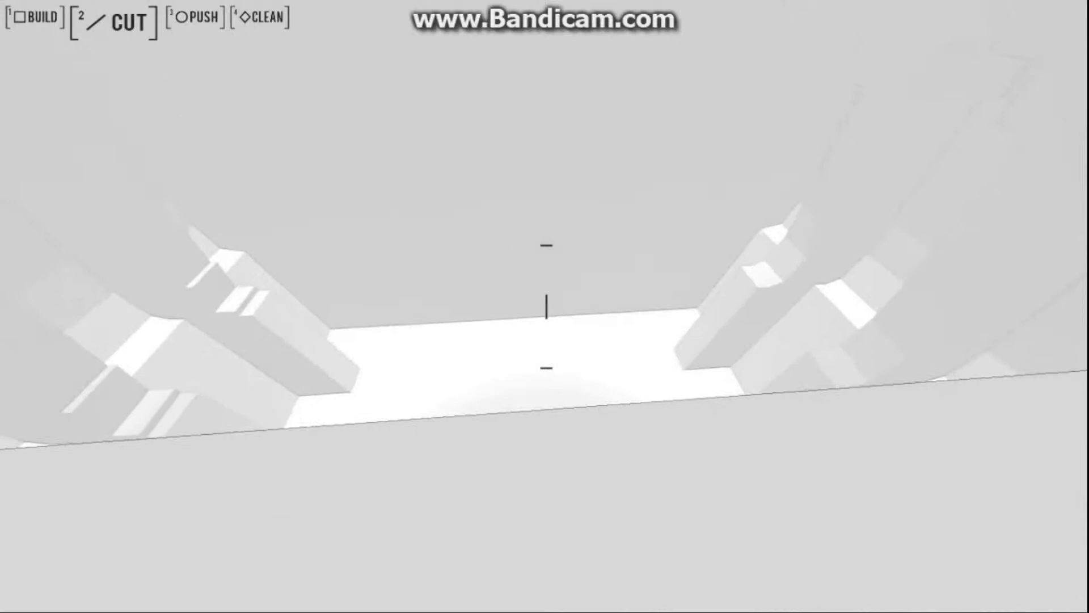
key("w")
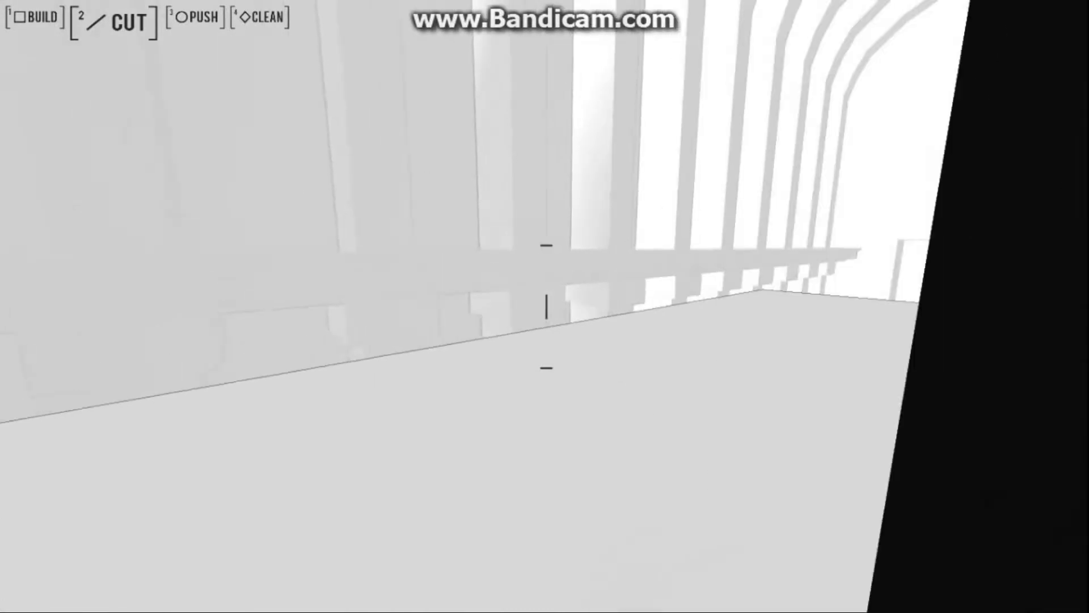
Turn into the pillared corridor and walk toward the far doorway.
key("w")
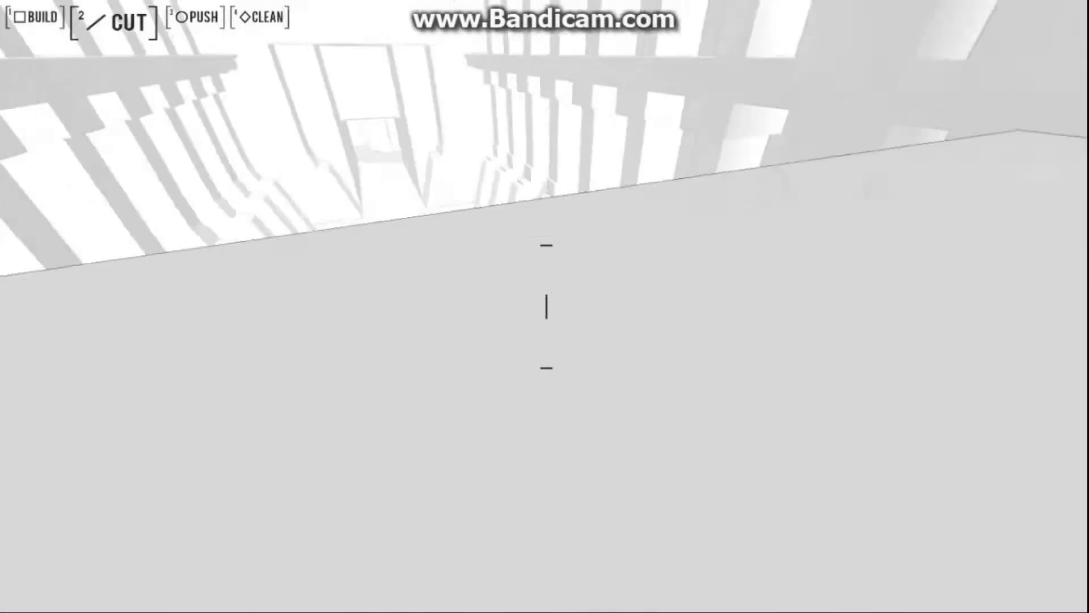
key("w")
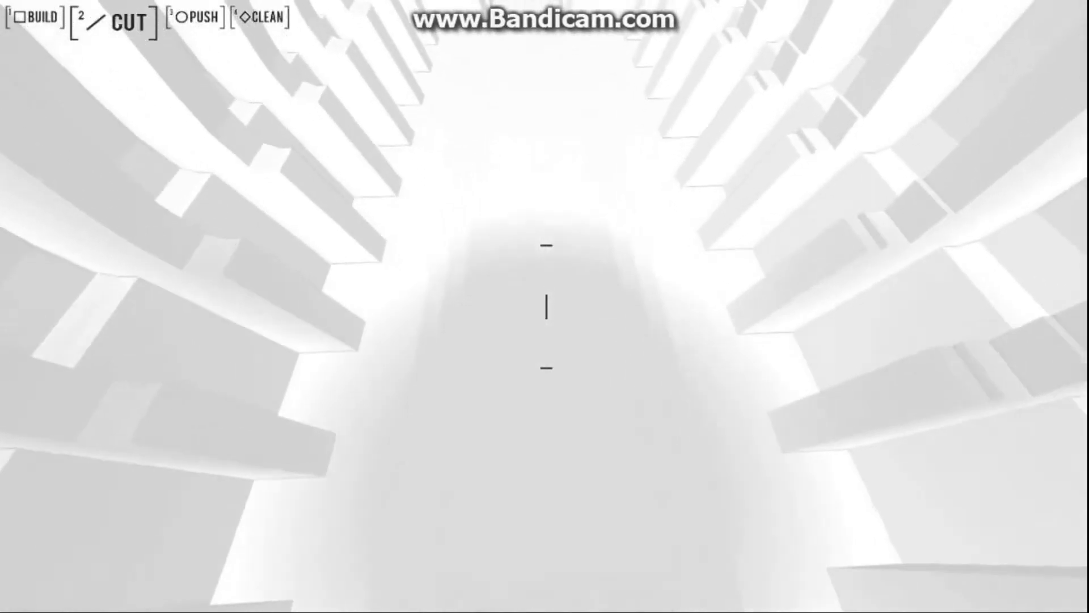
key("w")
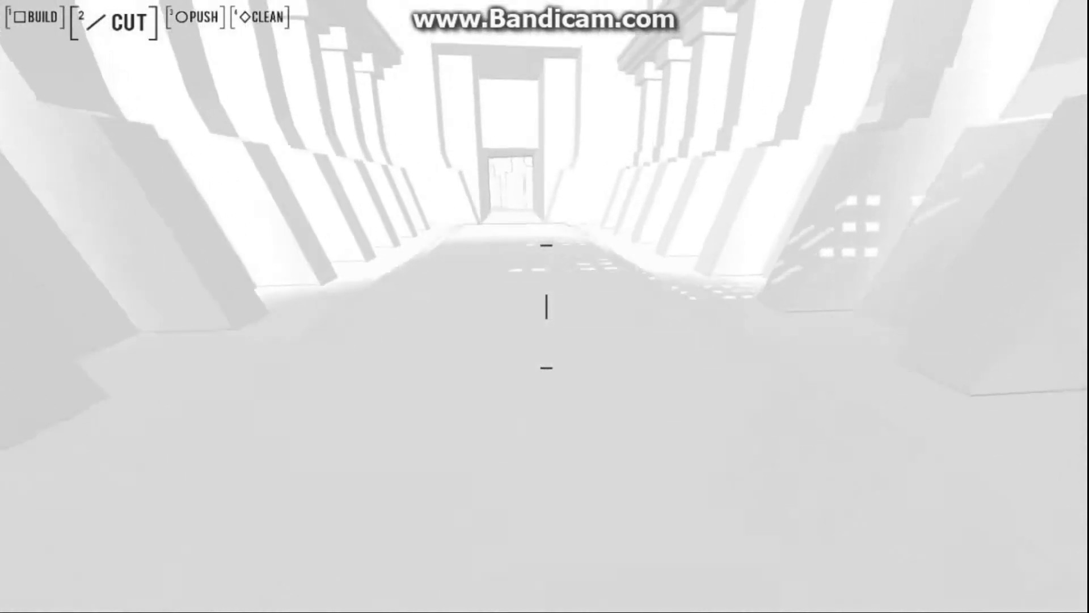
Continue beneath the black window grids and drop onto the platform facing the corridor.
key("w")
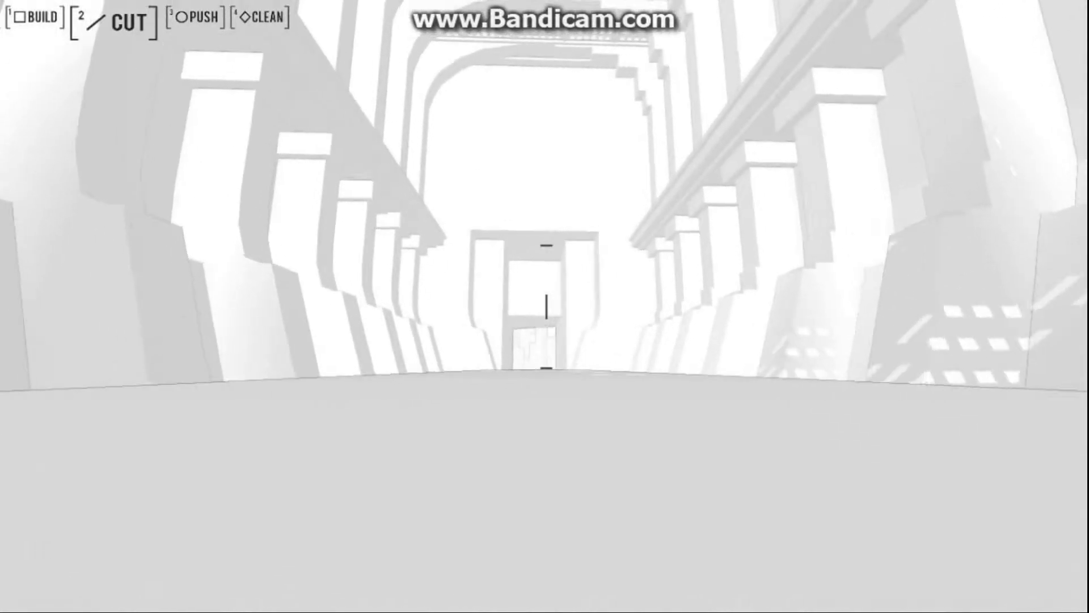
key("w")
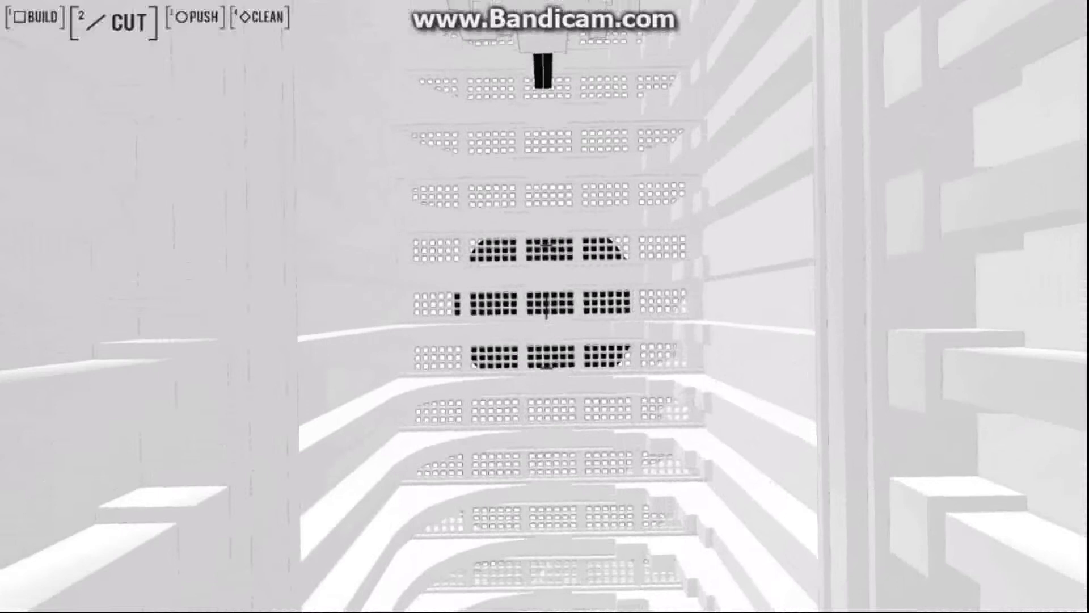
key("w")
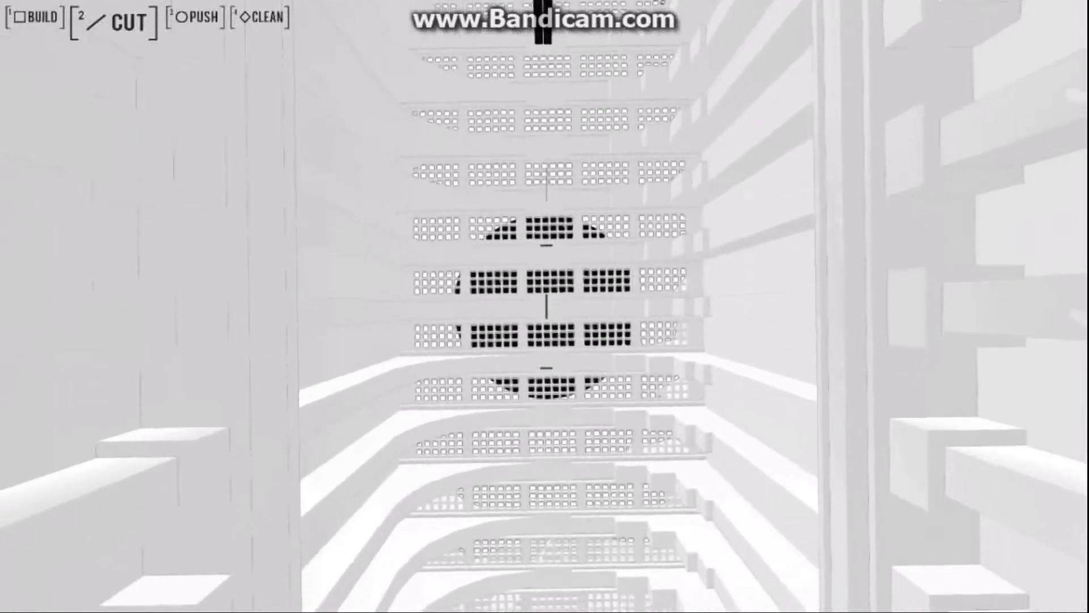
key("w")
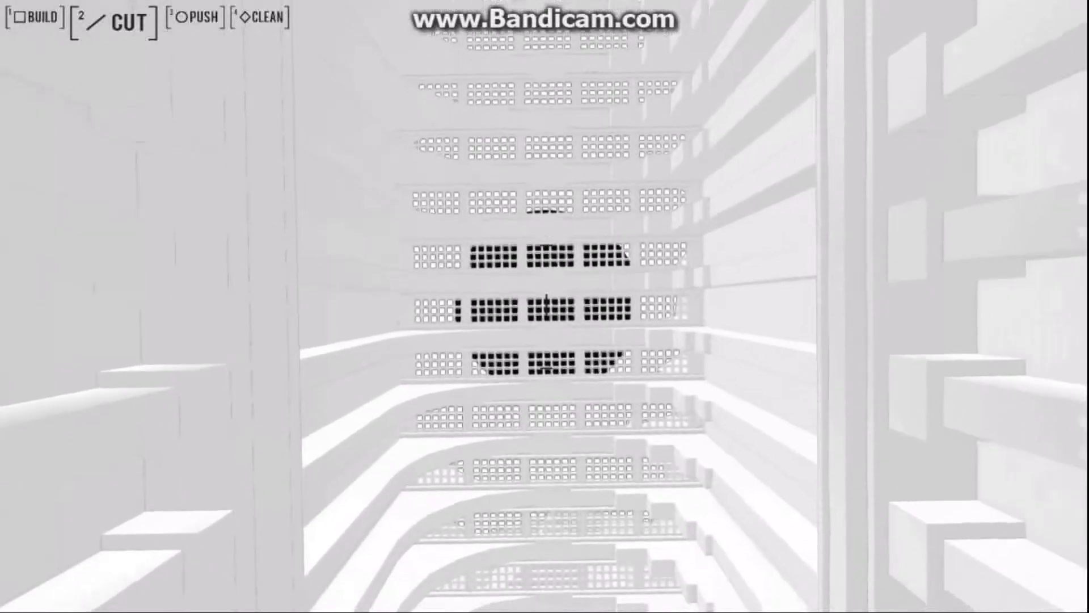
key("w")
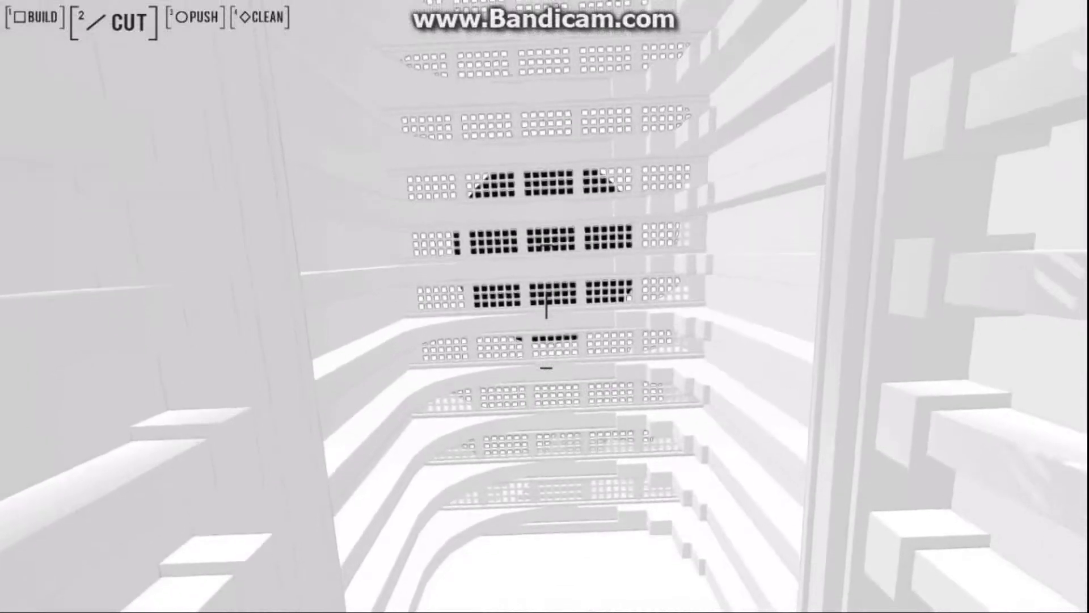
key("w")
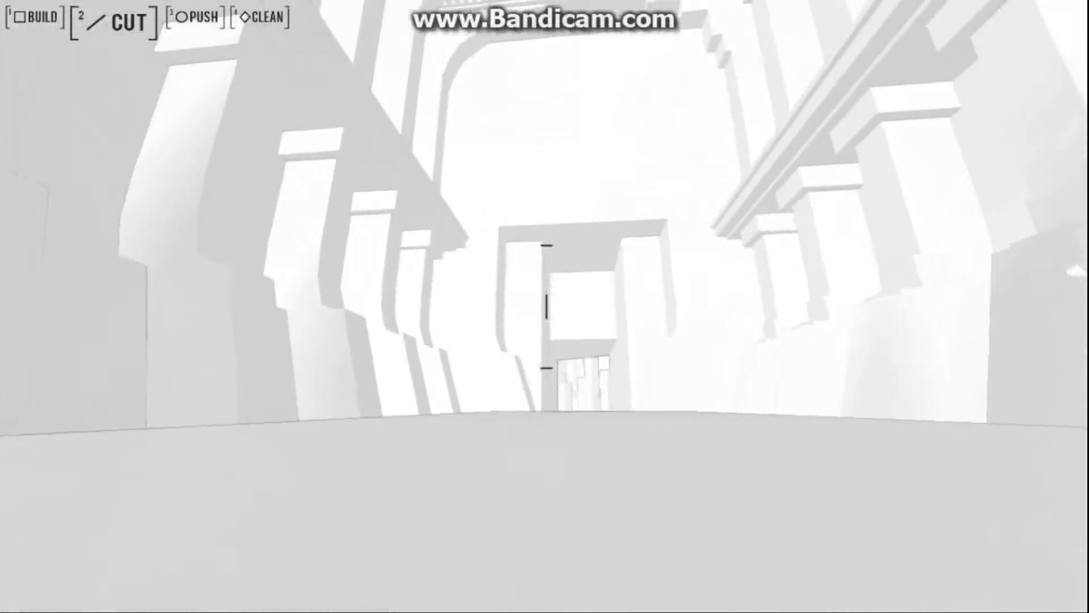
key("w")
key("w")
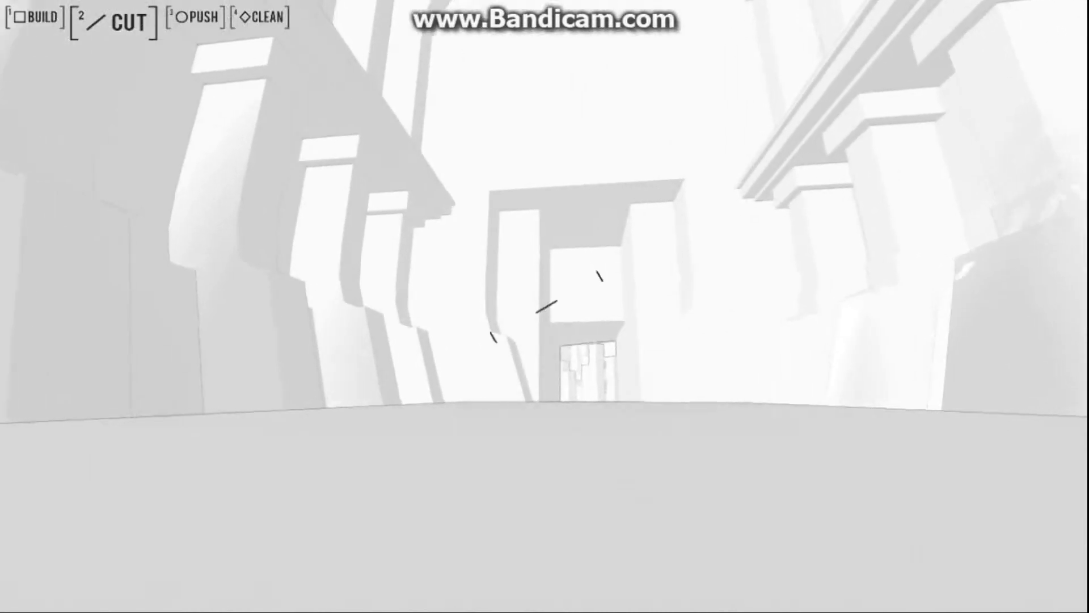
Walk into the white corridor and launch a horizontal cut plane down it.
key("w")
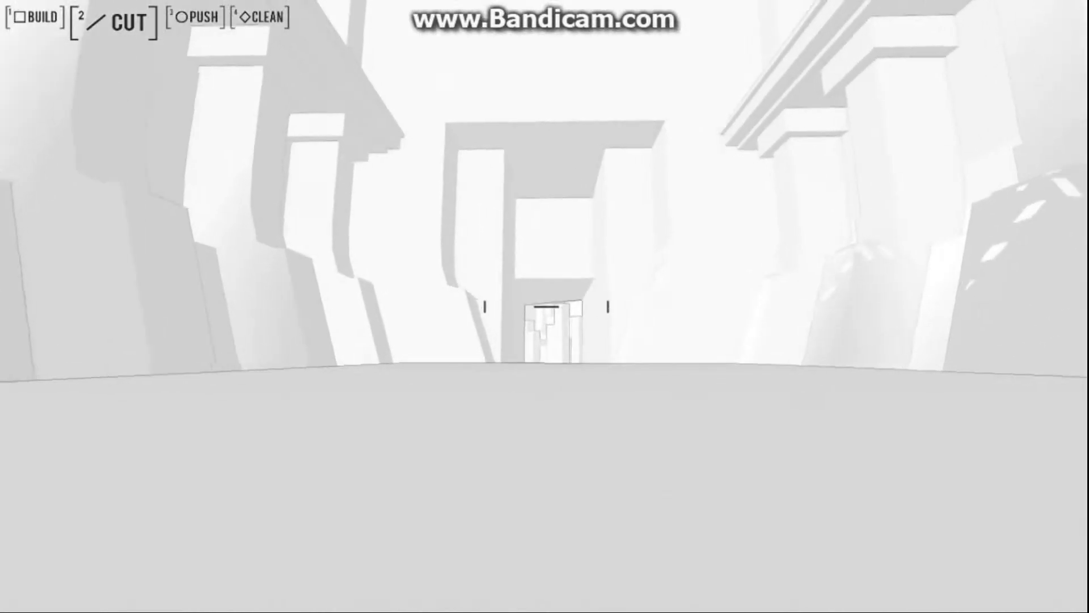
key("w")
key("w")
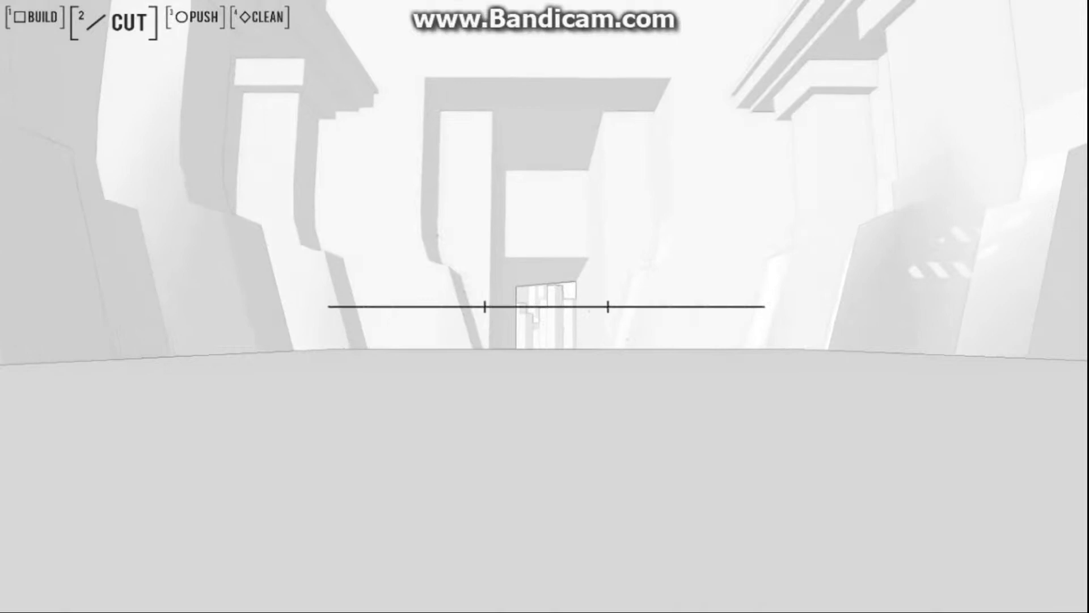
key("w")
left_click(545, 306)
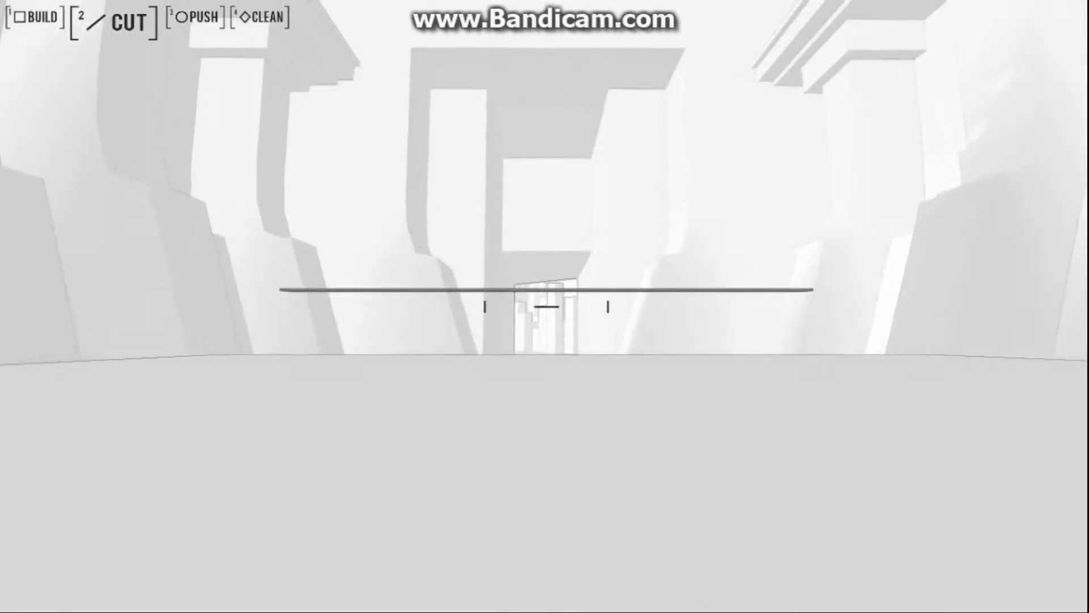
key("w")
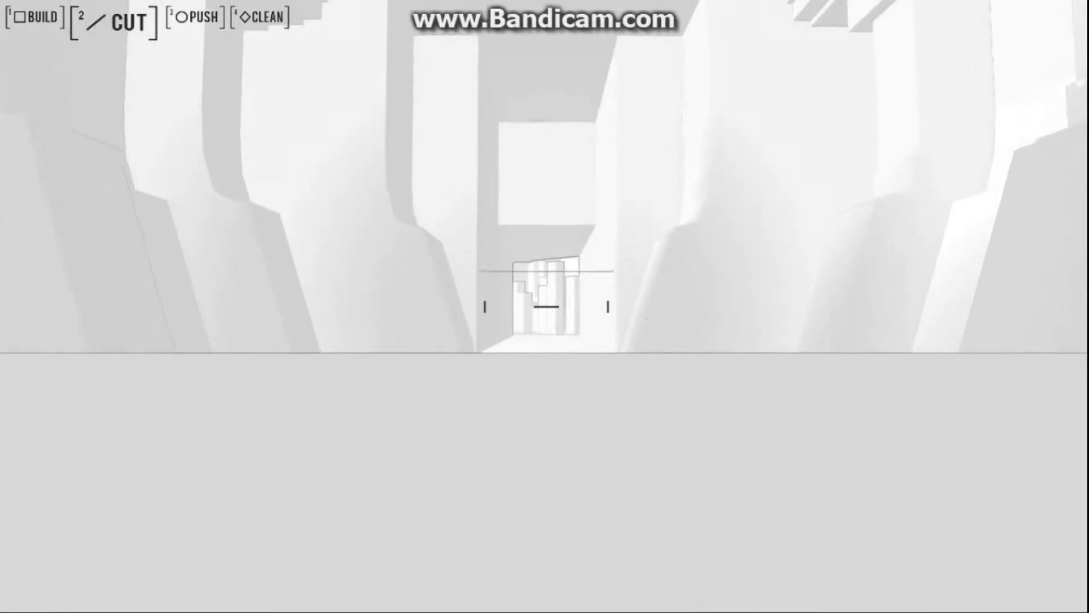
Advance toward the paneled doorway structure, then turn left away from it.
key("w")
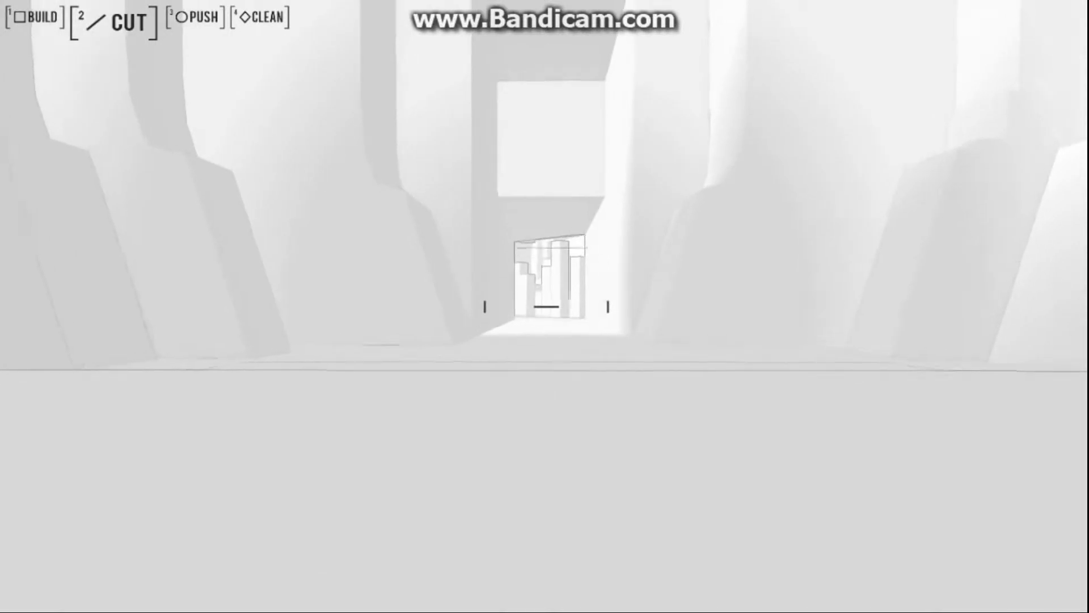
key("w")
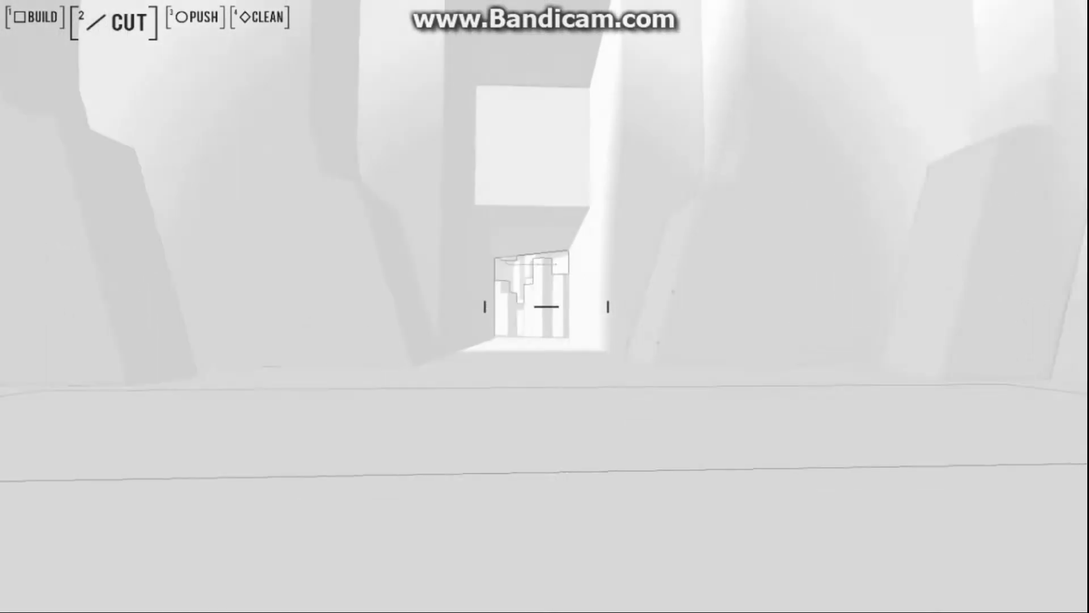
key("w")
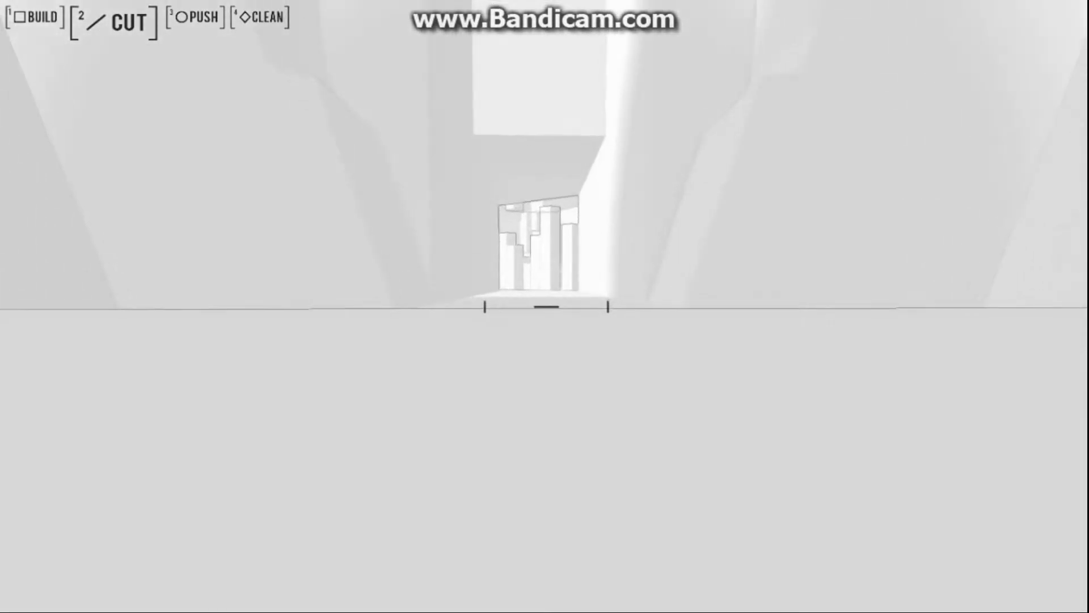
key("w")
key("w")
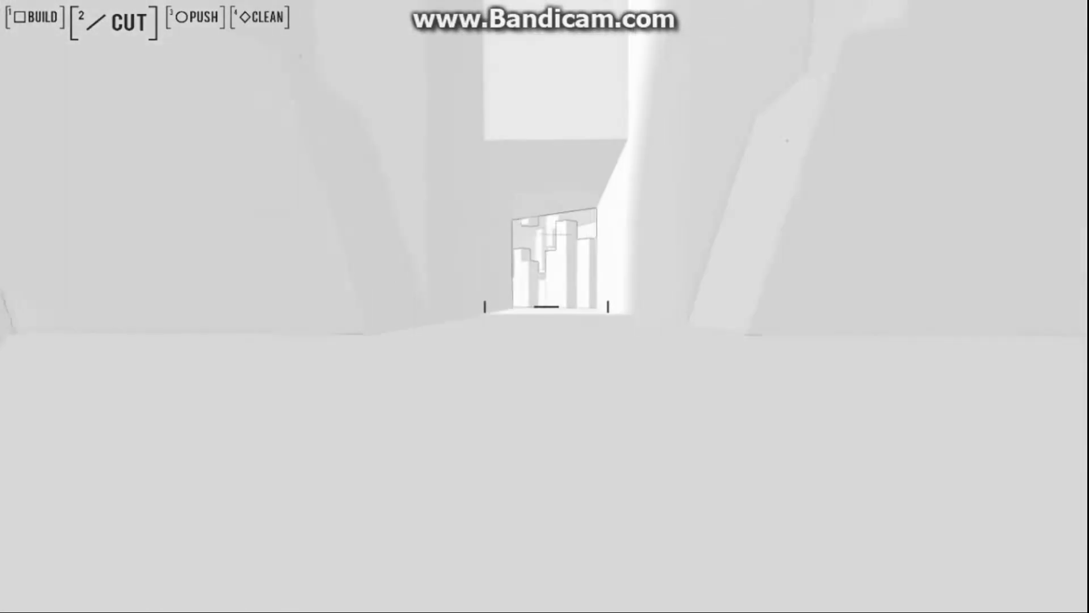
key("w")
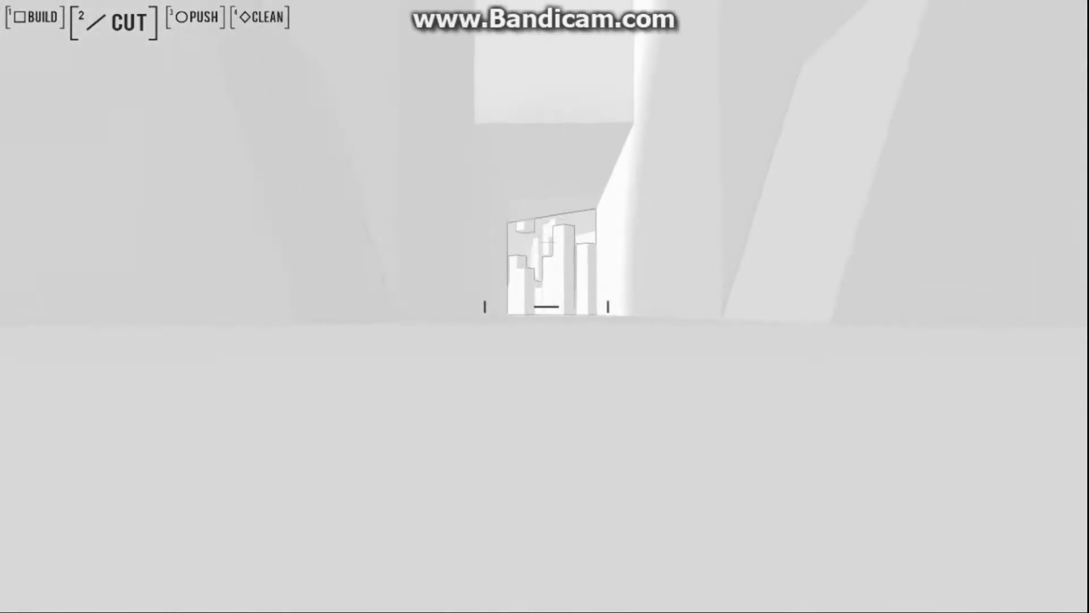
key("w")
key("w")
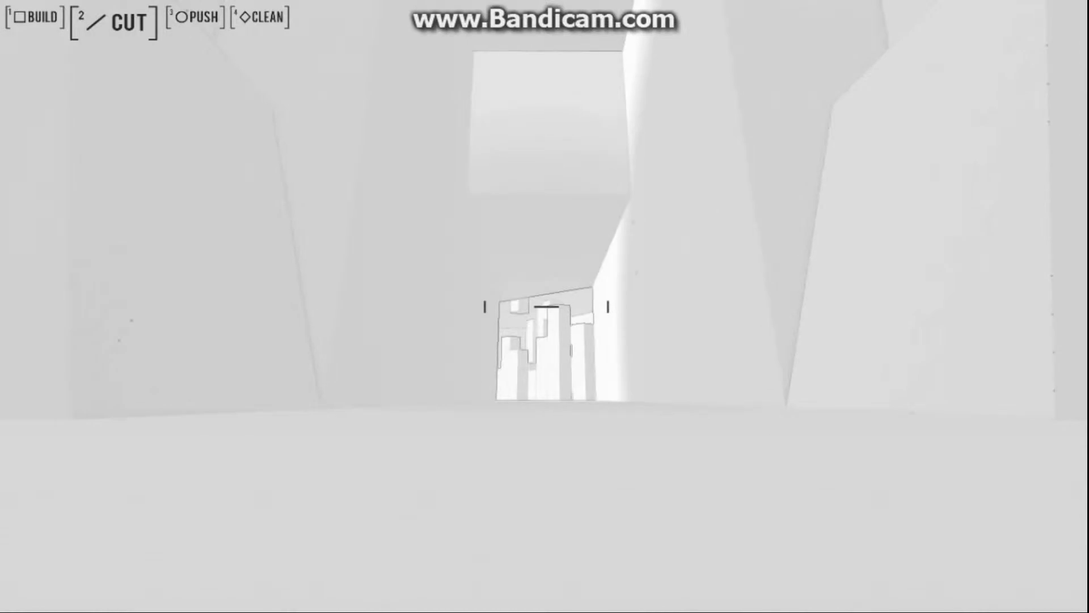
key("w")
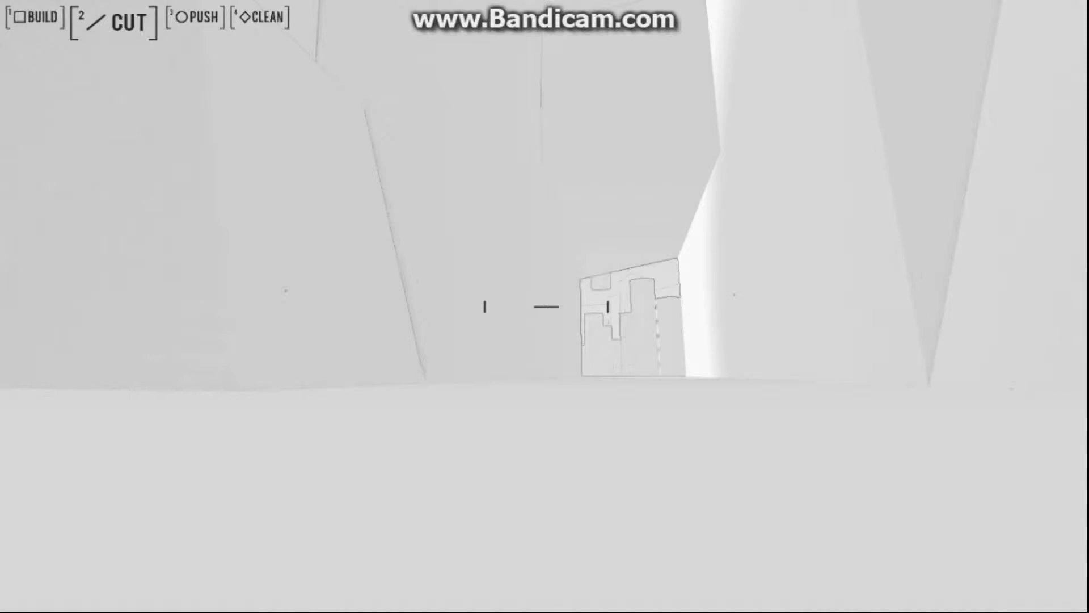
Reposition around the paneled structure.
key("w")
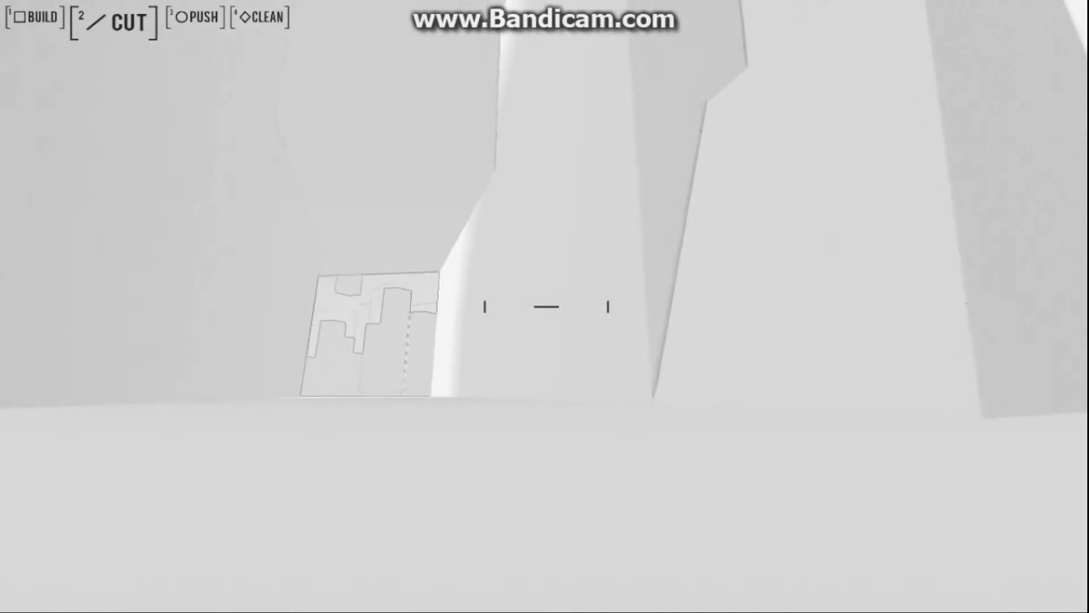
key("w")
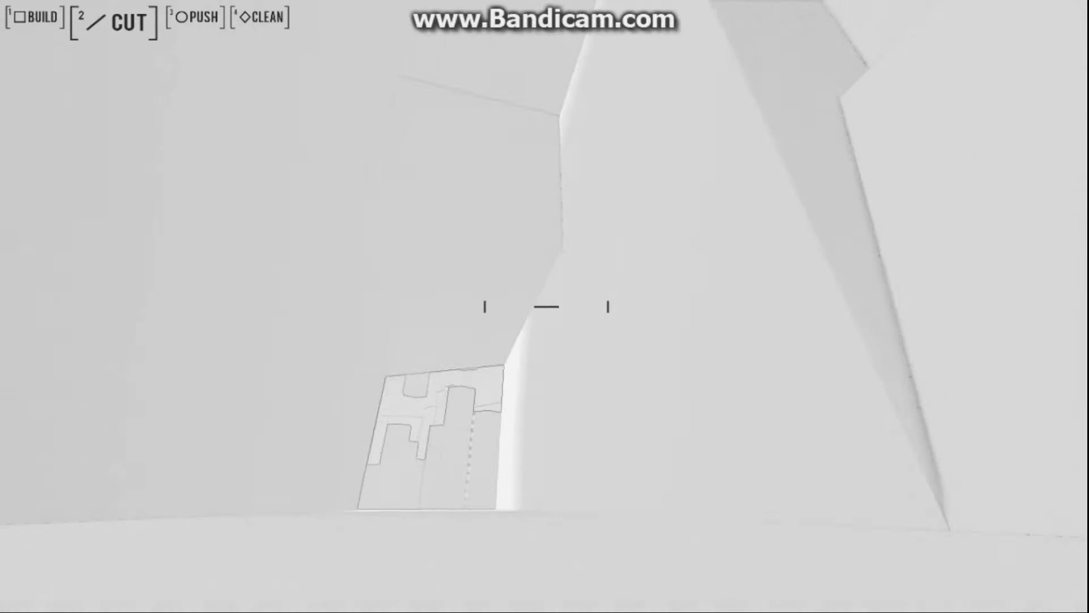
key("w")
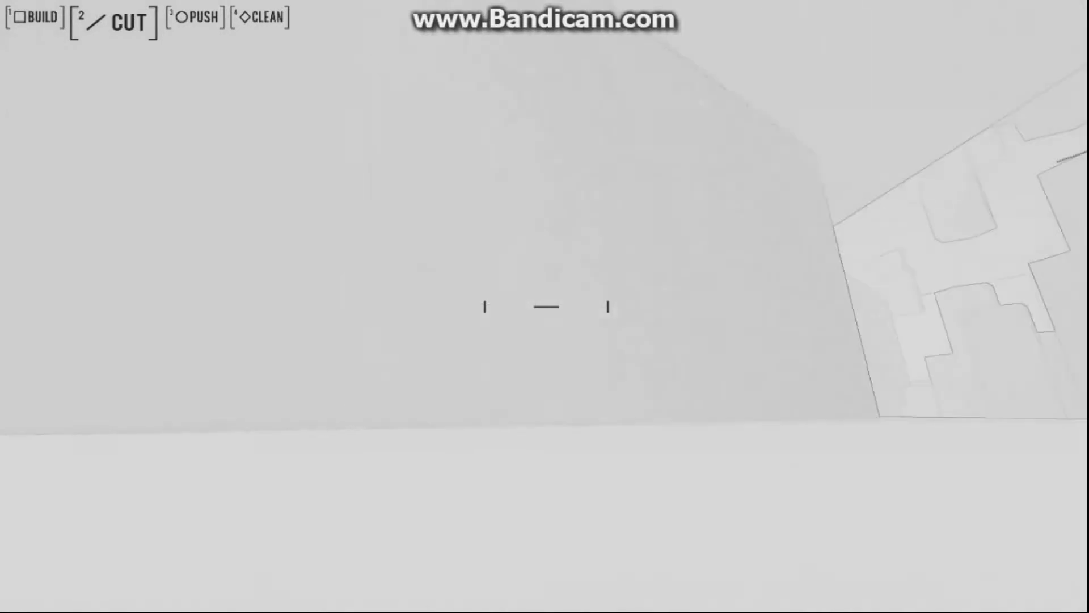
Look down the corridor, then turn and look up at the cut-out wall.
left_click_drag(545, 306, 545, 426)
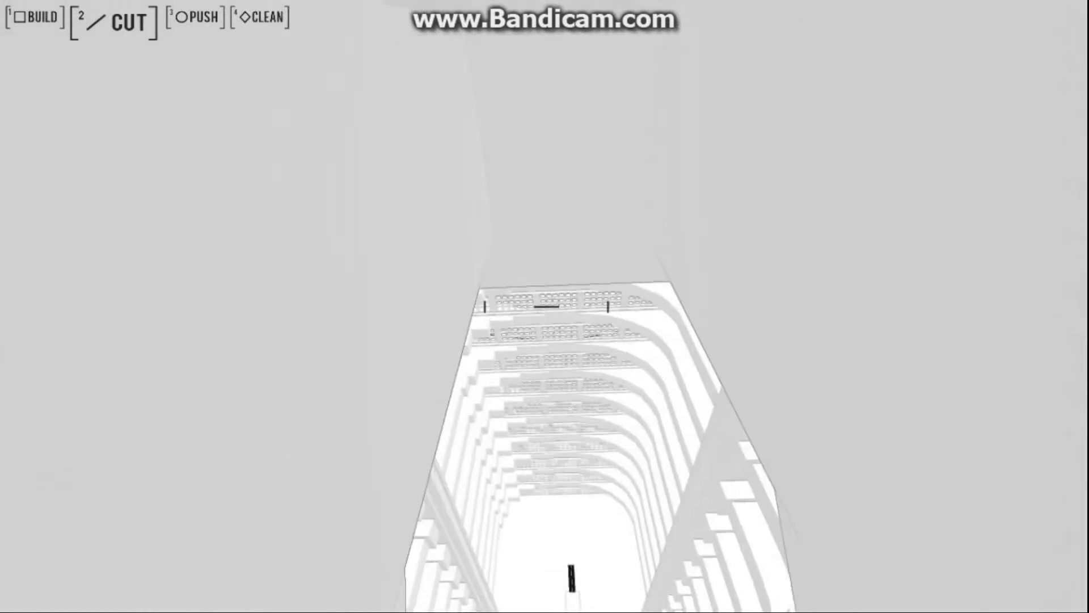
left_click_drag(545, 307, 426, 214)
left_click_drag(545, 307, 647, 306)
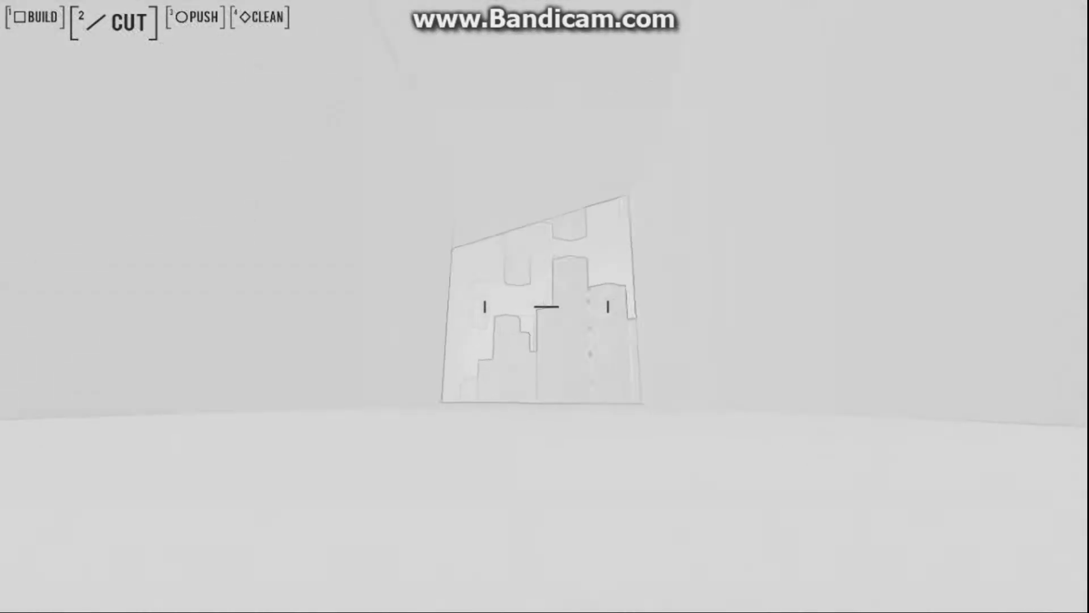
left_click_drag(544, 307, 544, 170)
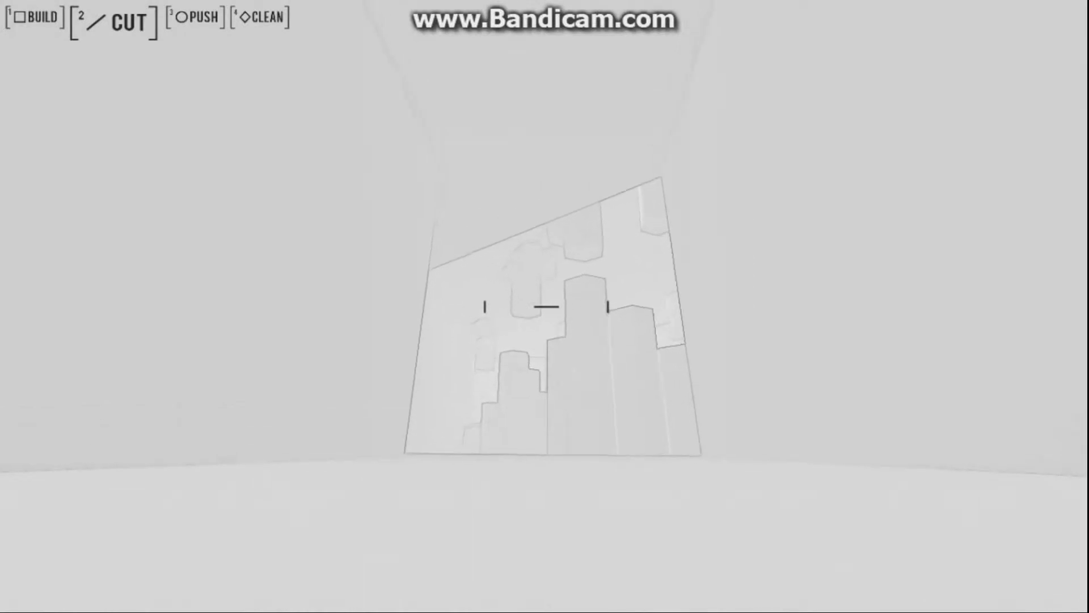
left_click_drag(545, 306, 545, 328)
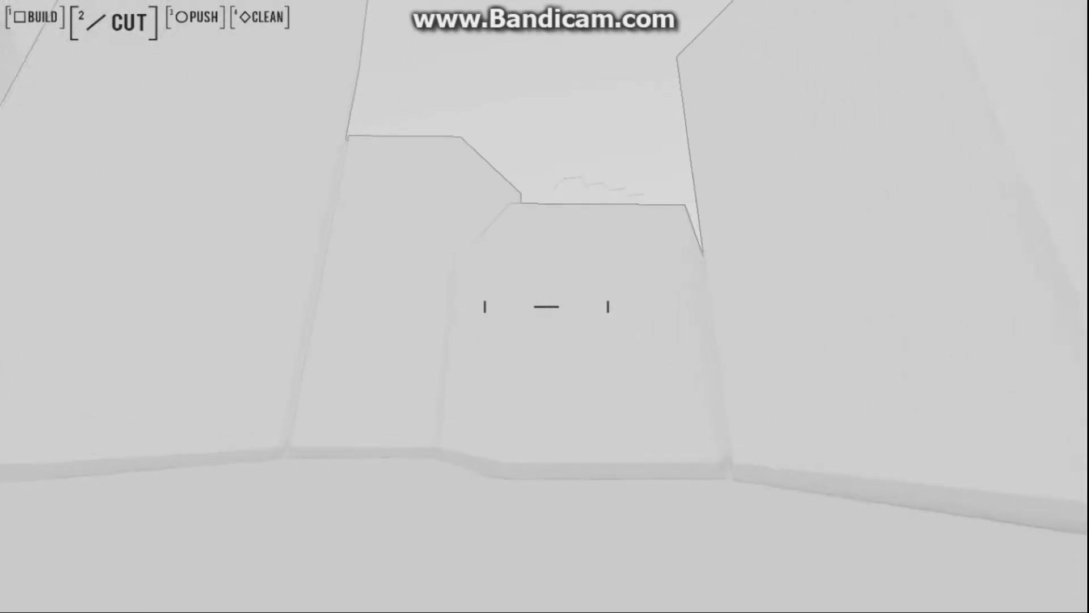
Walk out of the corridor and through the gaps of the open block city.
key("w")
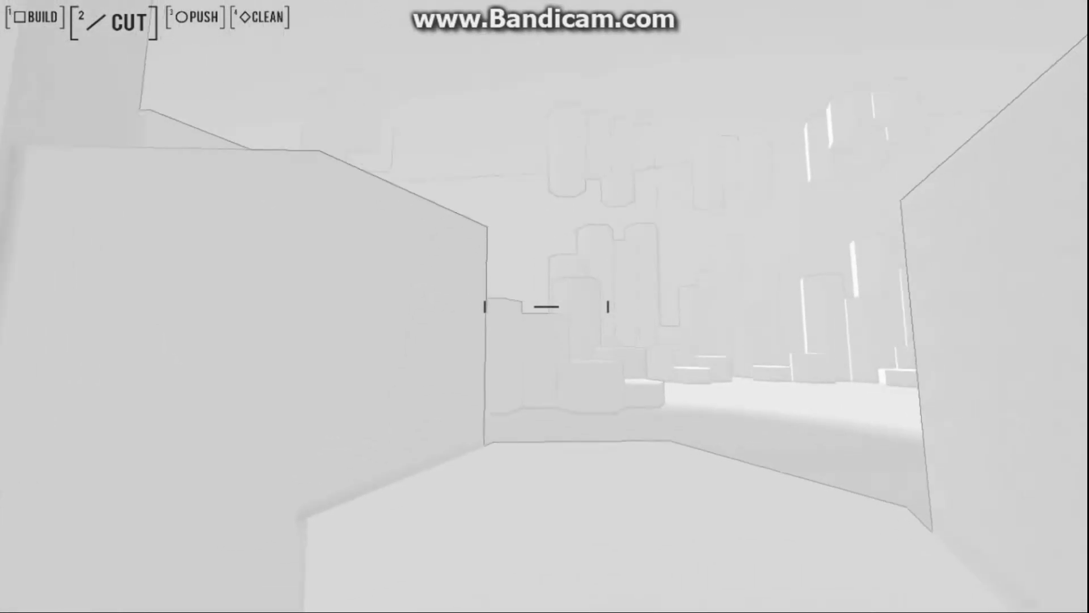
key("w")
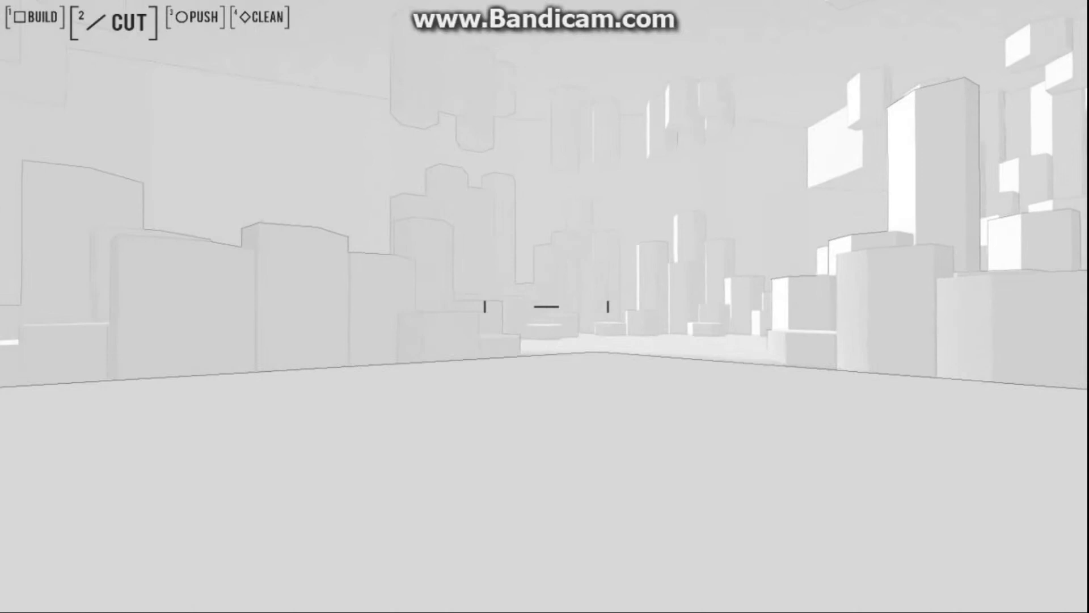
key("w")
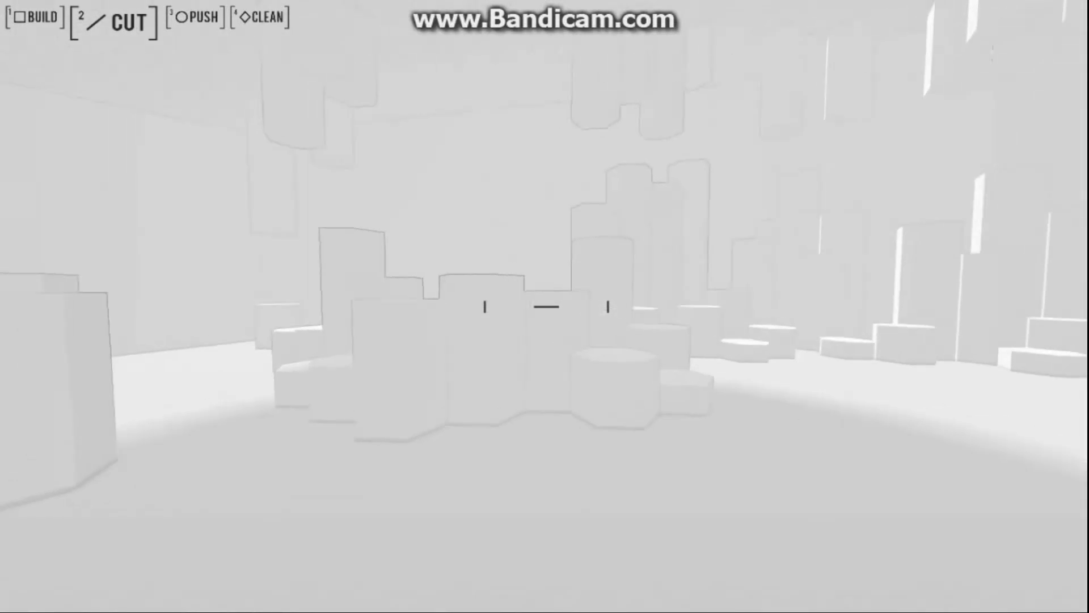
key("w")
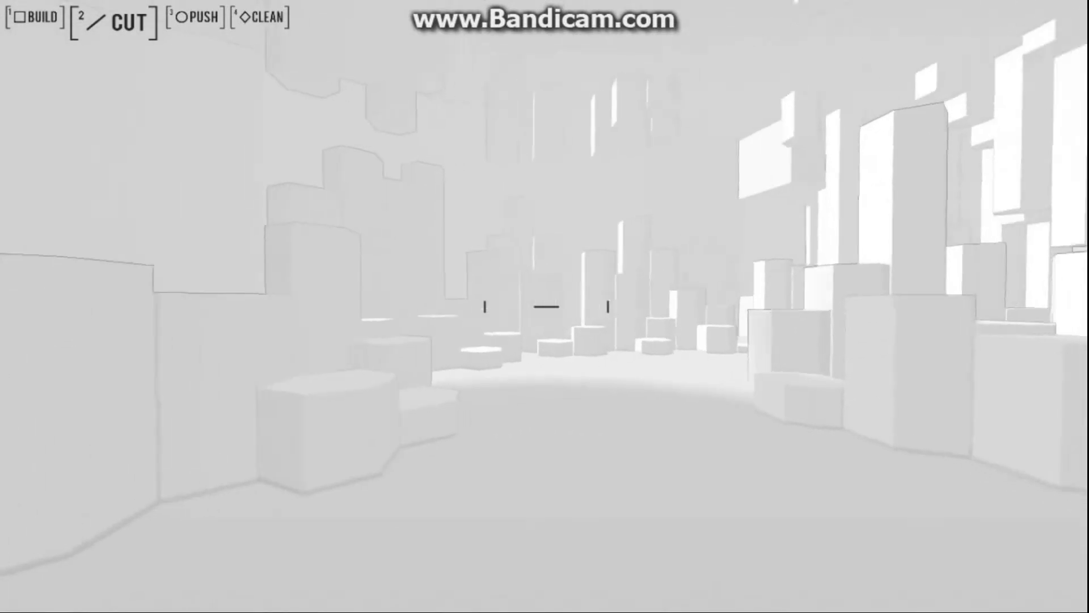
key("w")
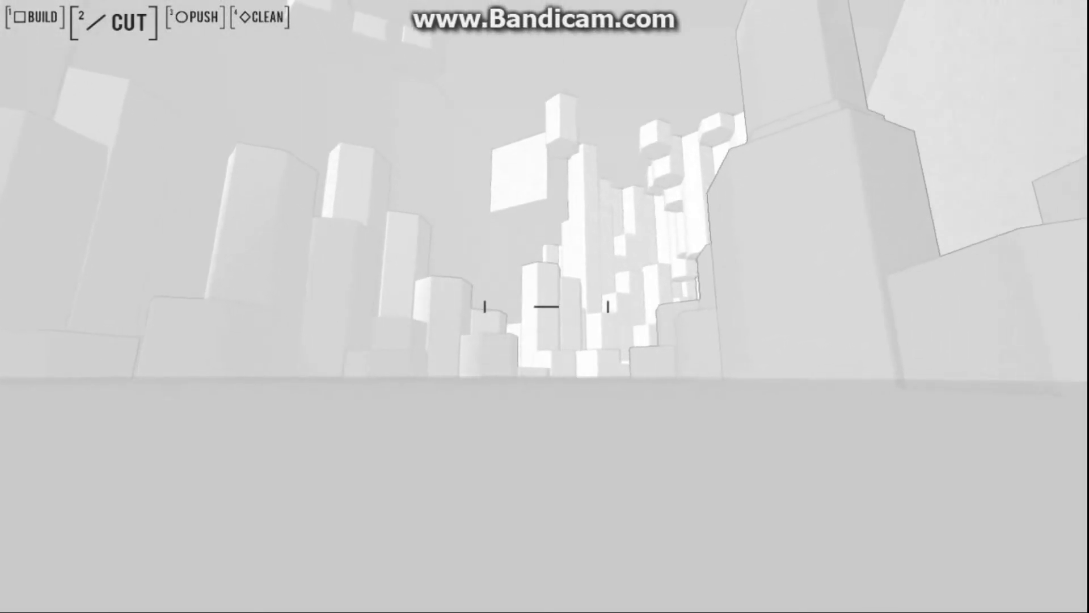
Approach the tall blocks and head toward the narrow canyon between pillars.
key("w")
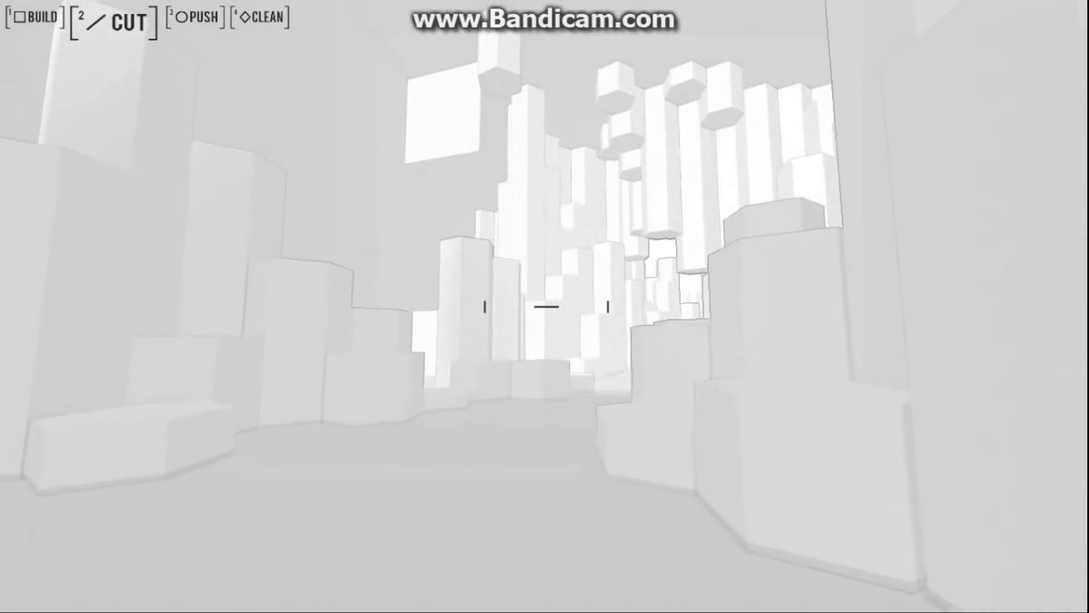
key("w")
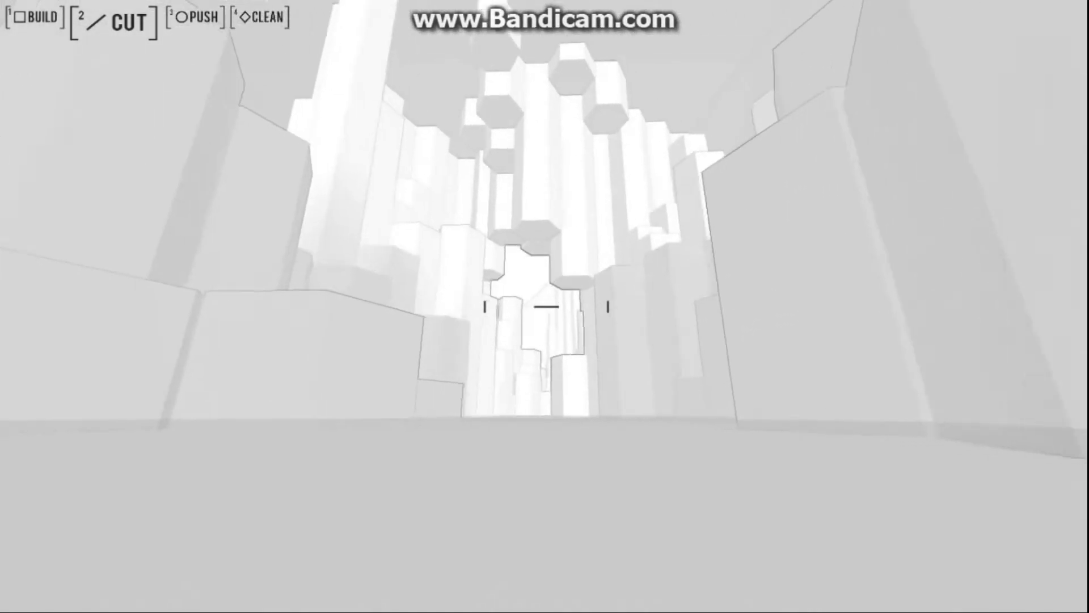
Switch to building mode (1) and walk toward the gap between pillars.
key("w")
key("1")
key("w")
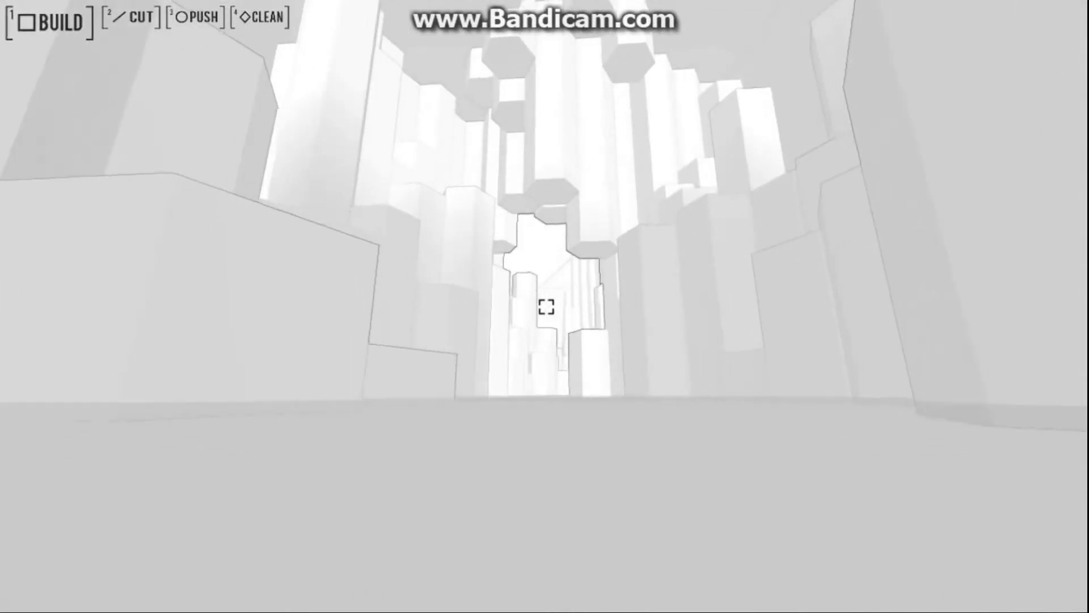
key("w")
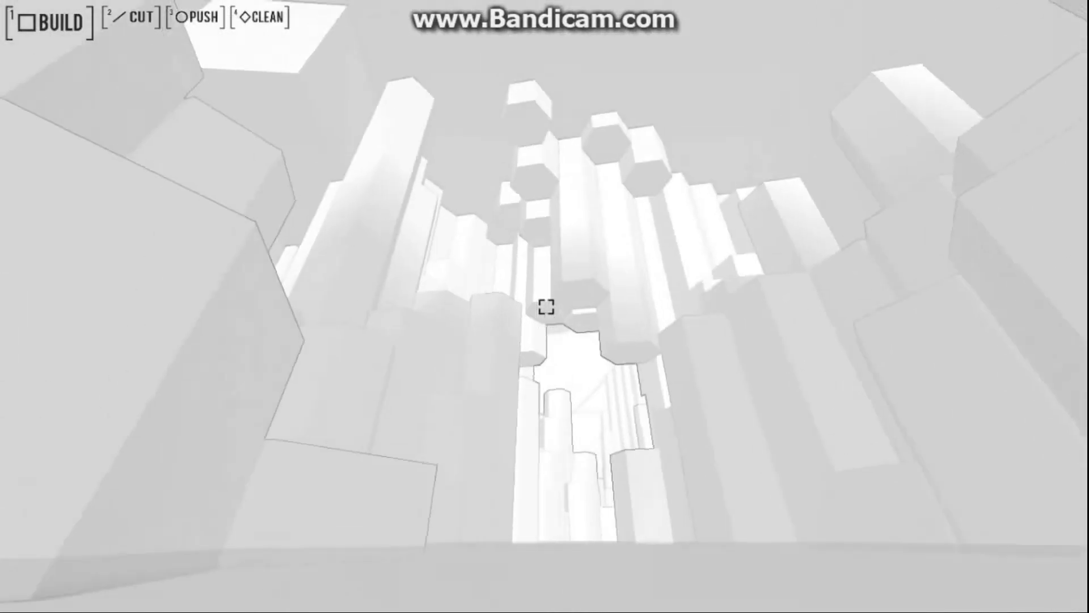
key("w")
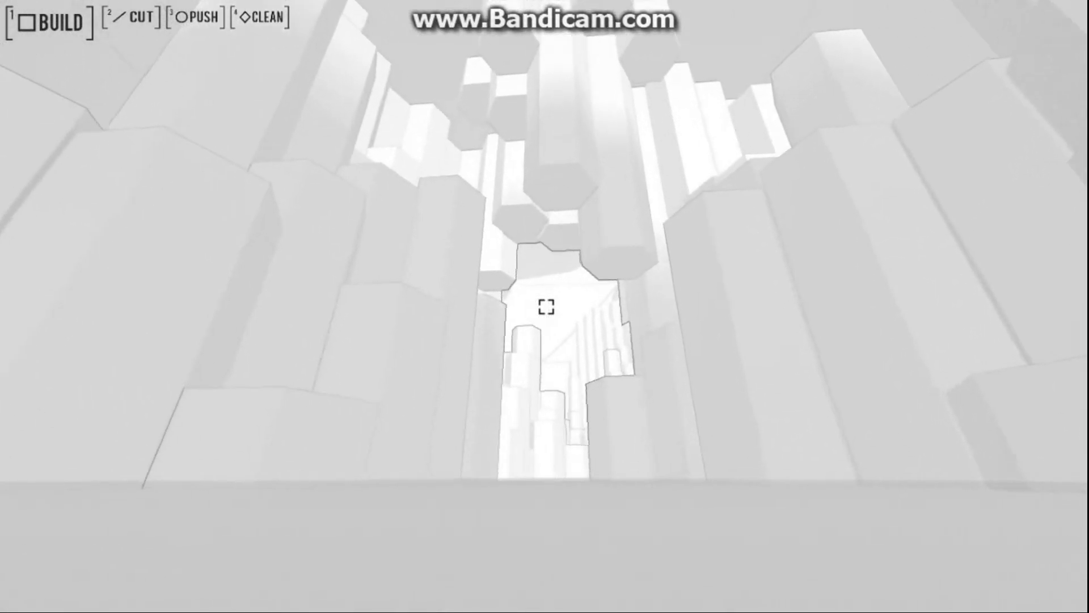
key("w")
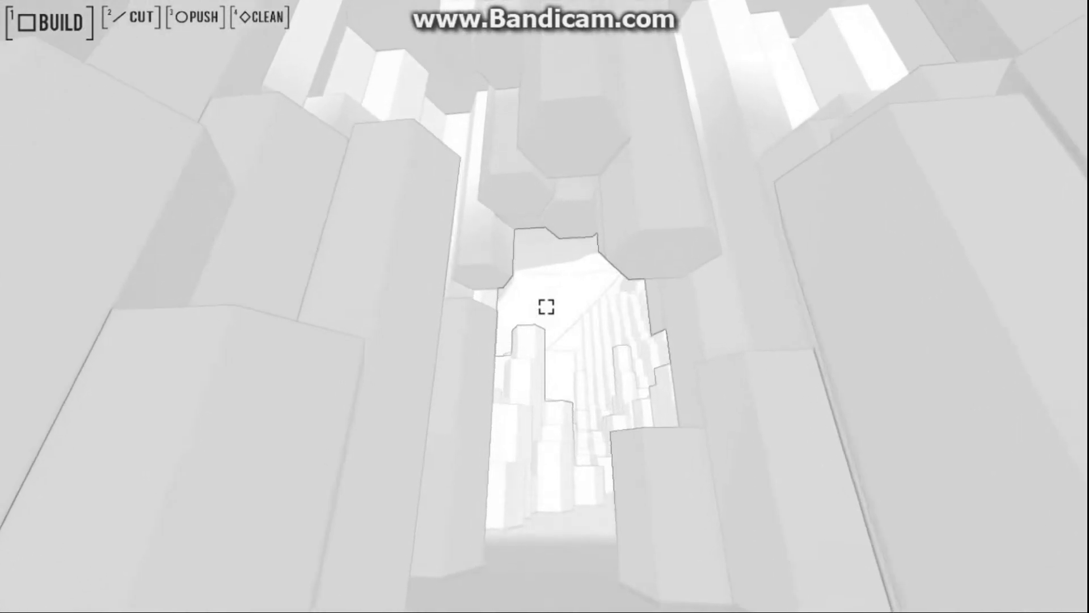
Pass through the gap and down the pillar canyon into the walled corridor.
key("w")
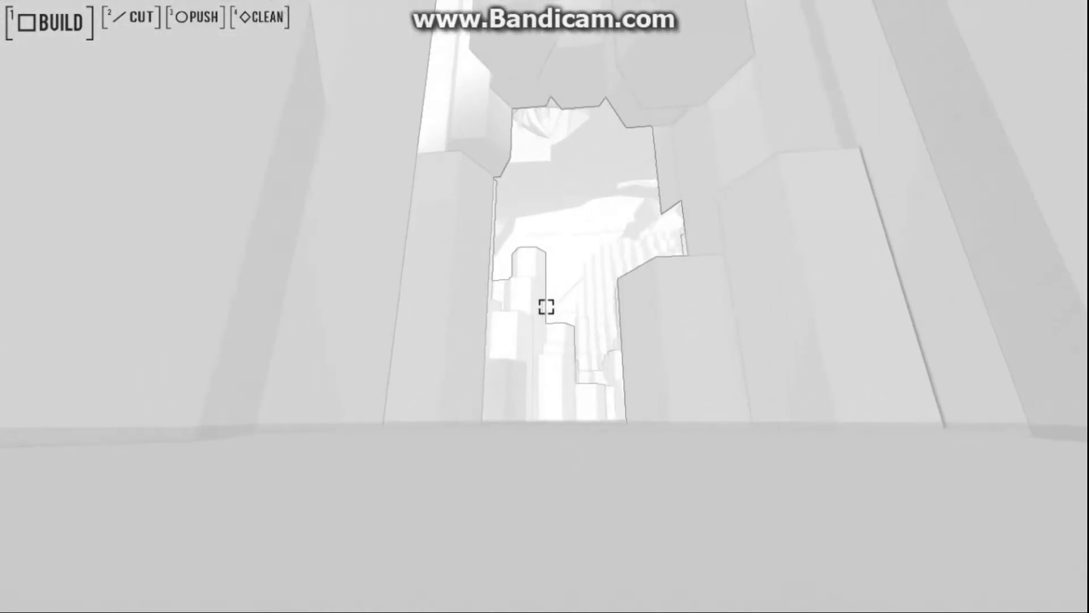
key("w")
key("w")
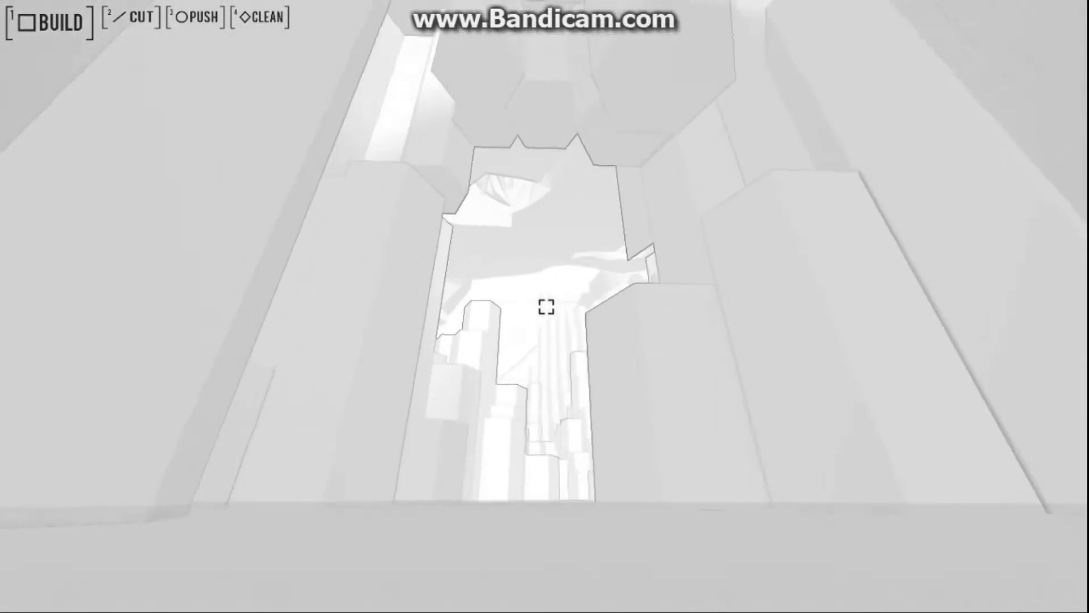
key("w")
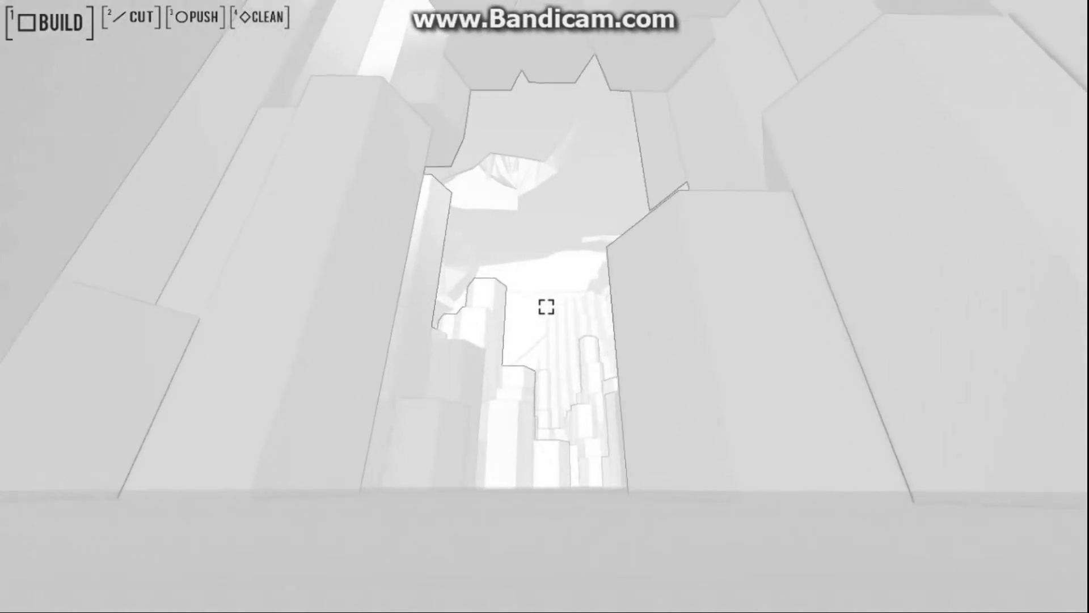
key("w")
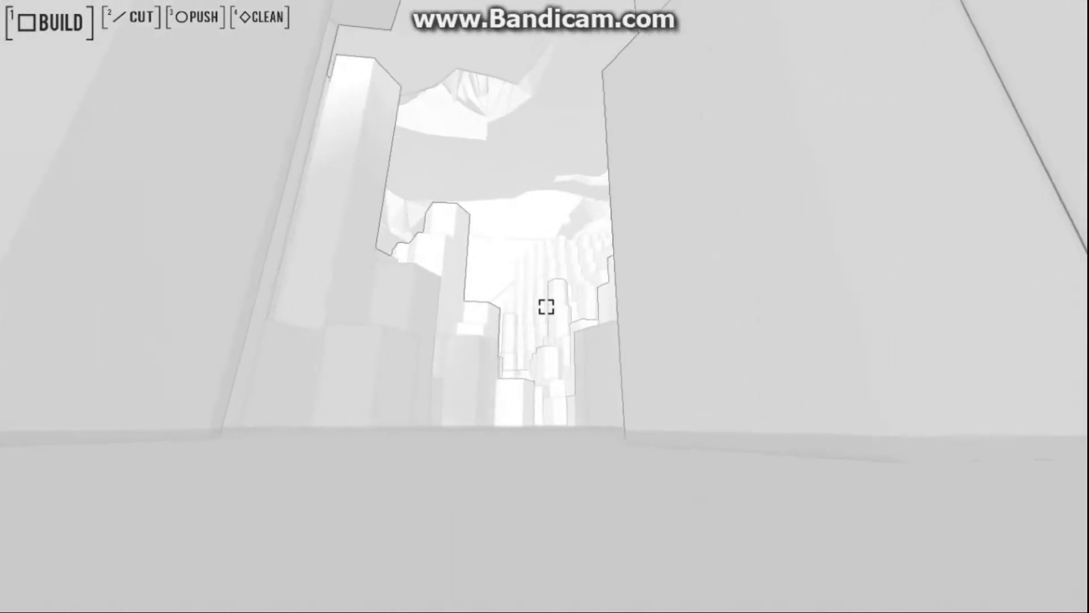
key("w")
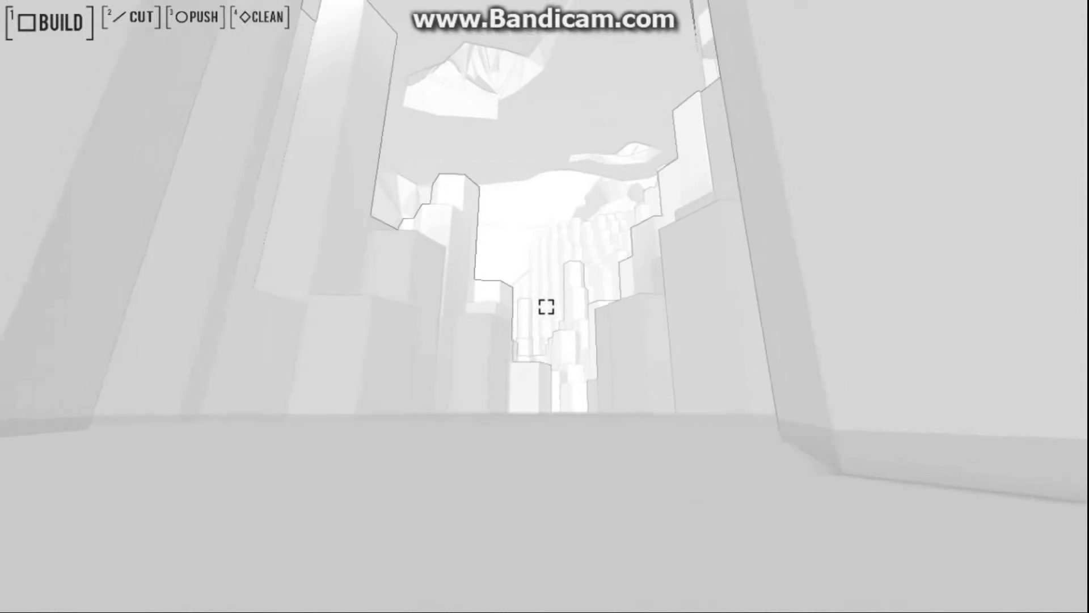
key("w")
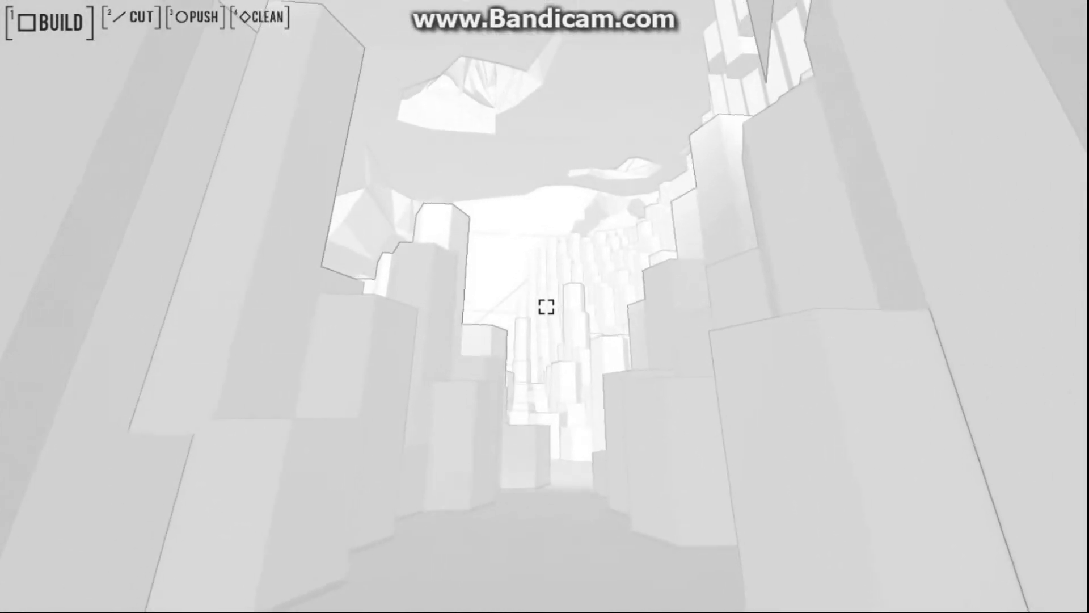
Reach the dark opening, peer down the shaft, then walk toward the towers.
key("w")
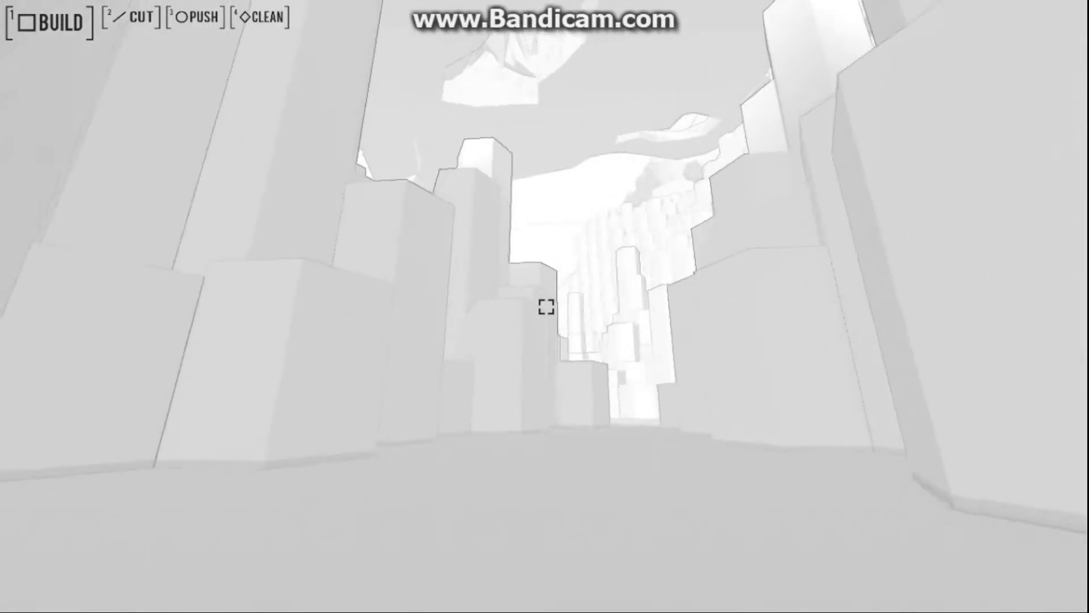
key("w")
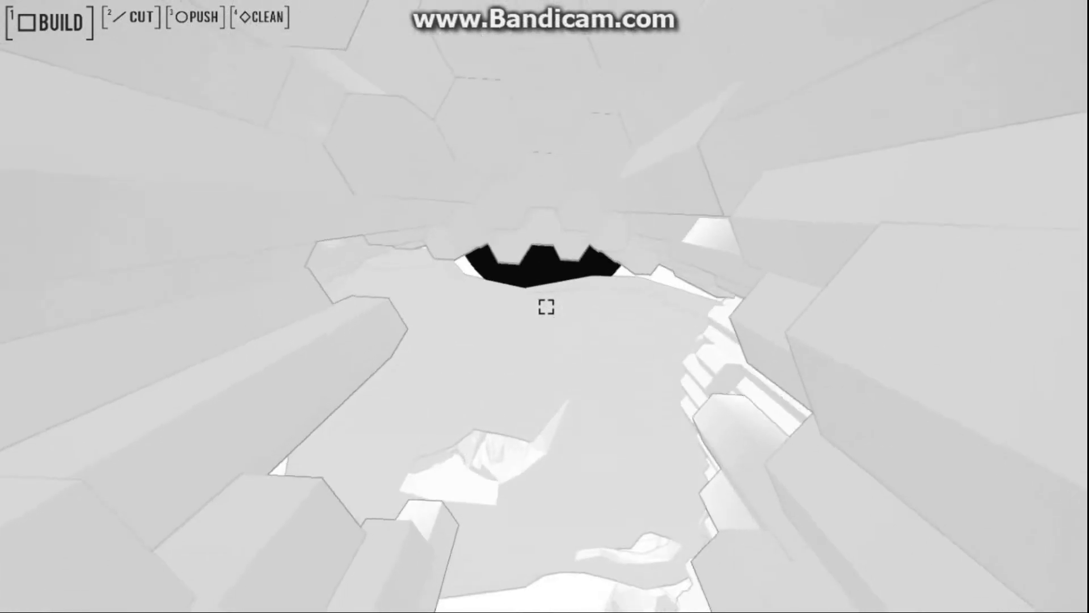
key("w")
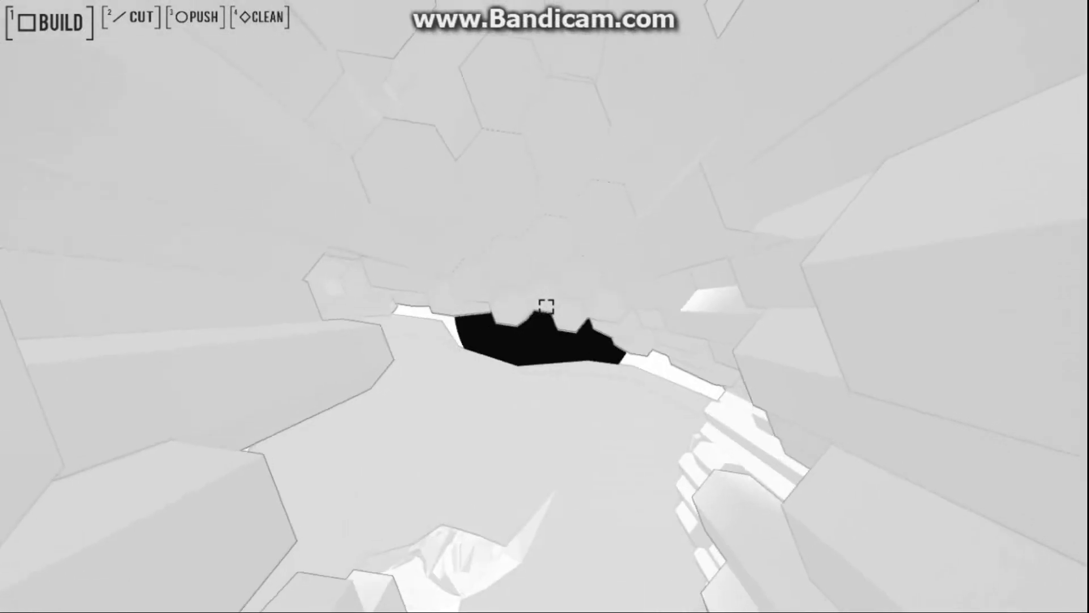
key("w")
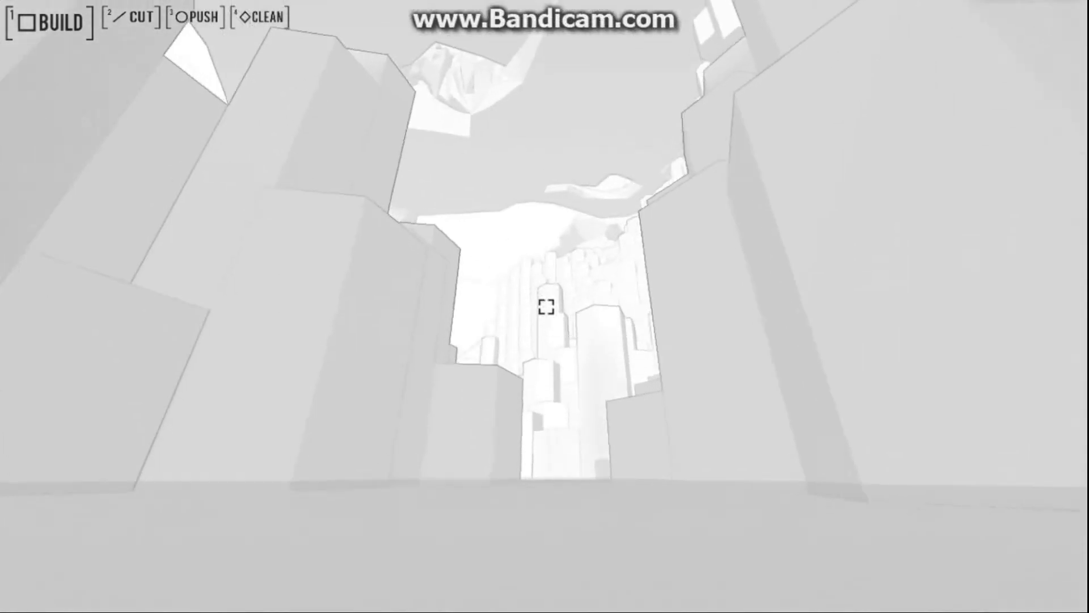
key("w")
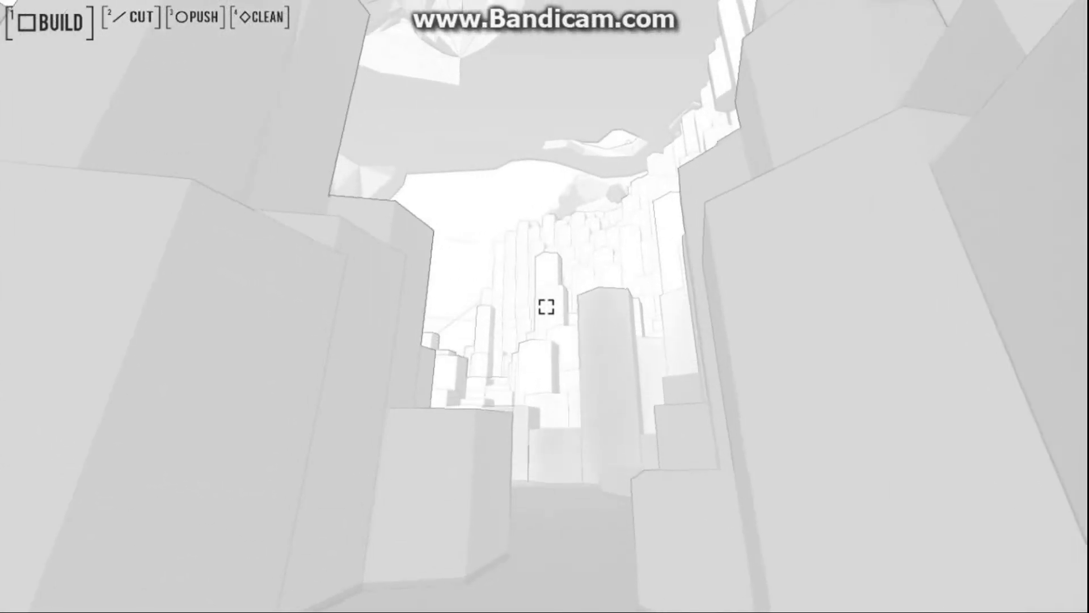
key("w")
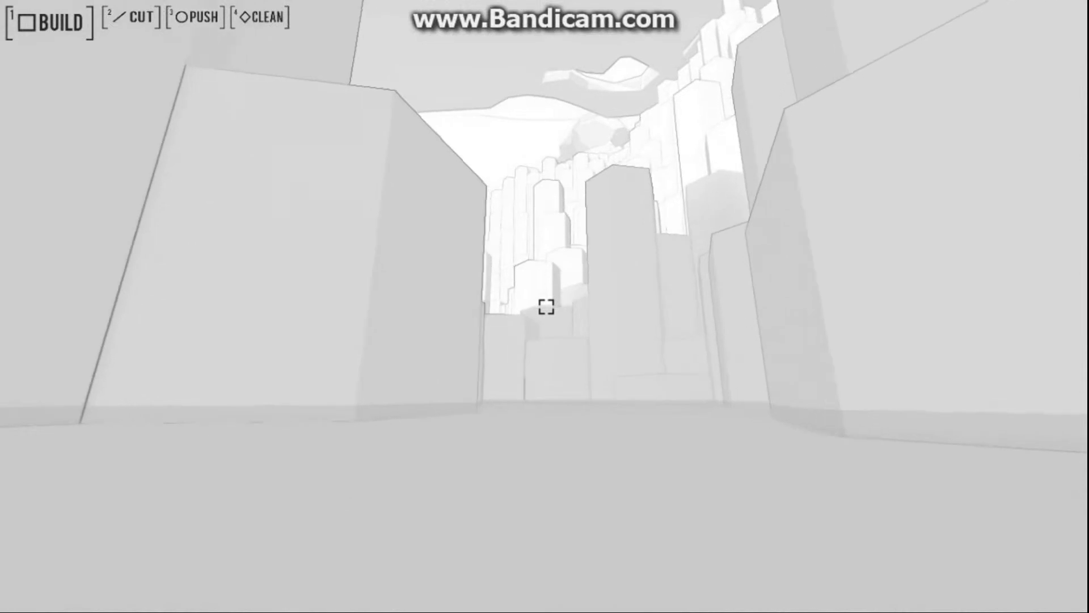
key("w")
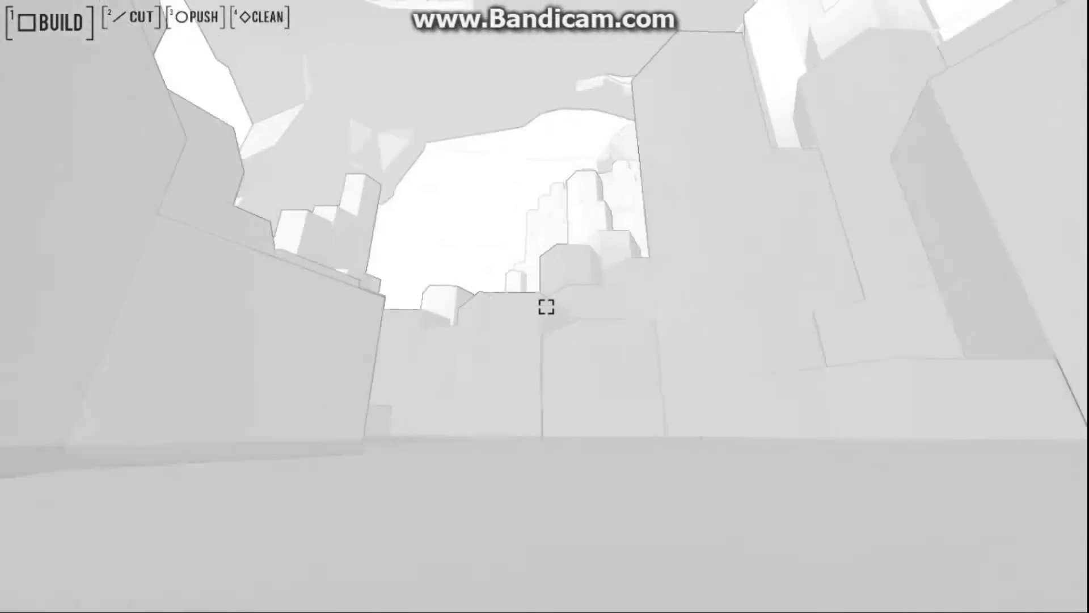
Climb over the blocks past the wall into the open block-tower area.
key("w")
key("w")
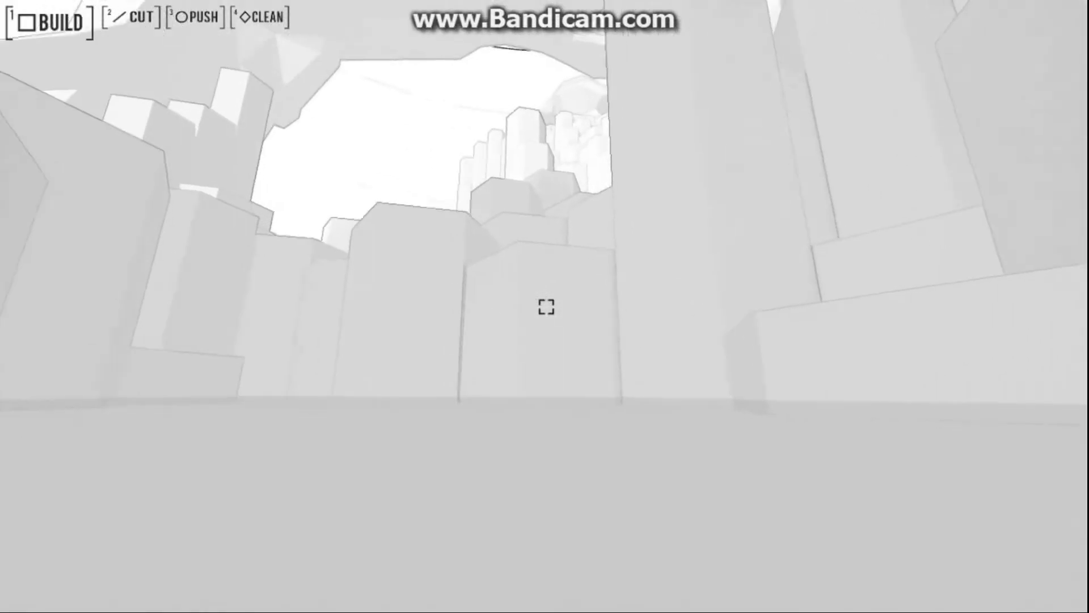
key("w")
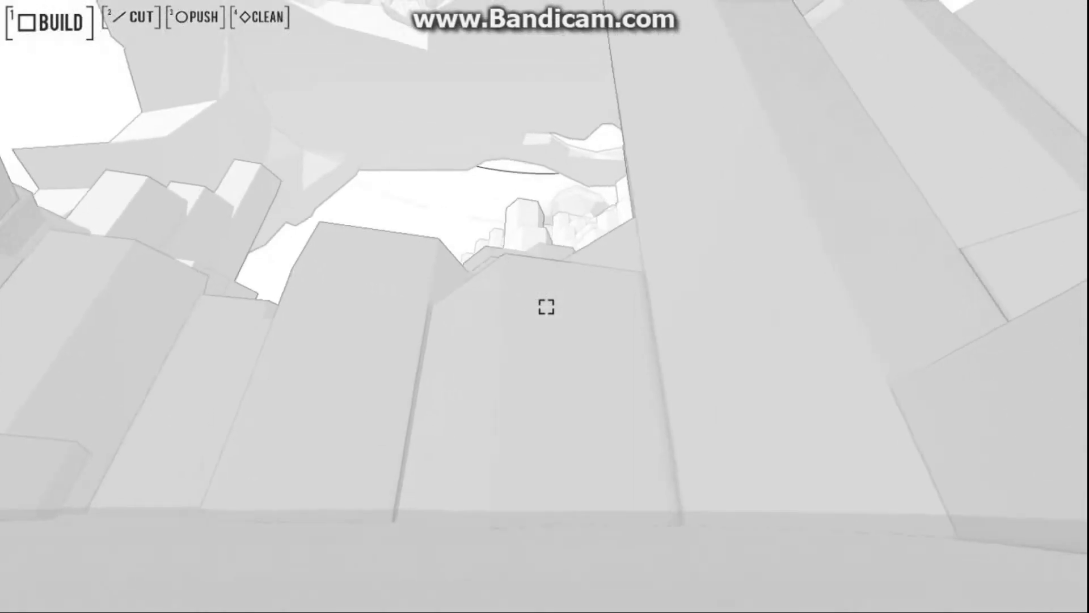
key("w")
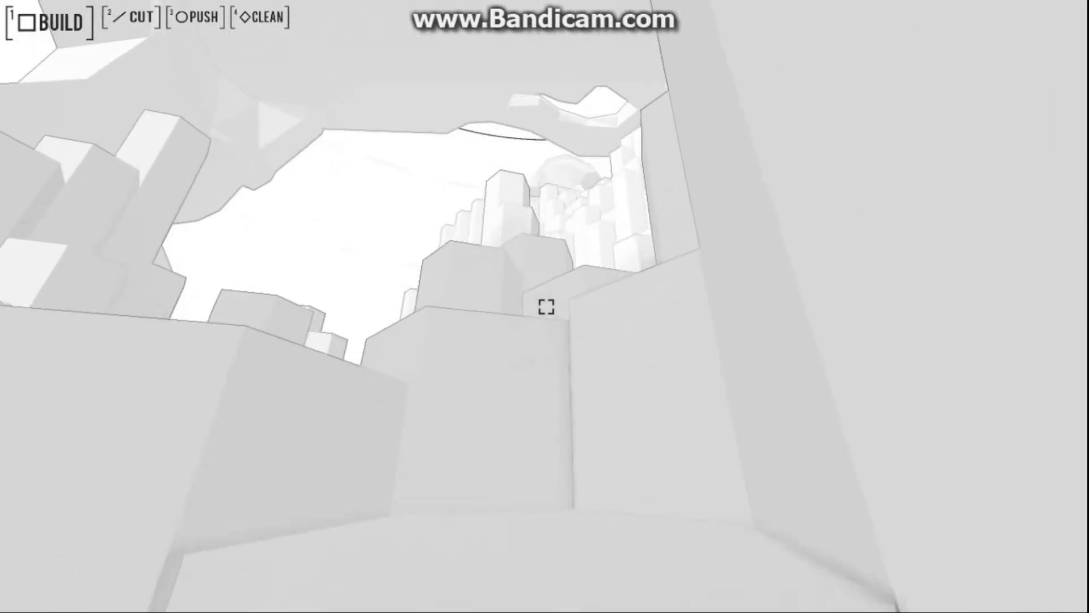
key("w")
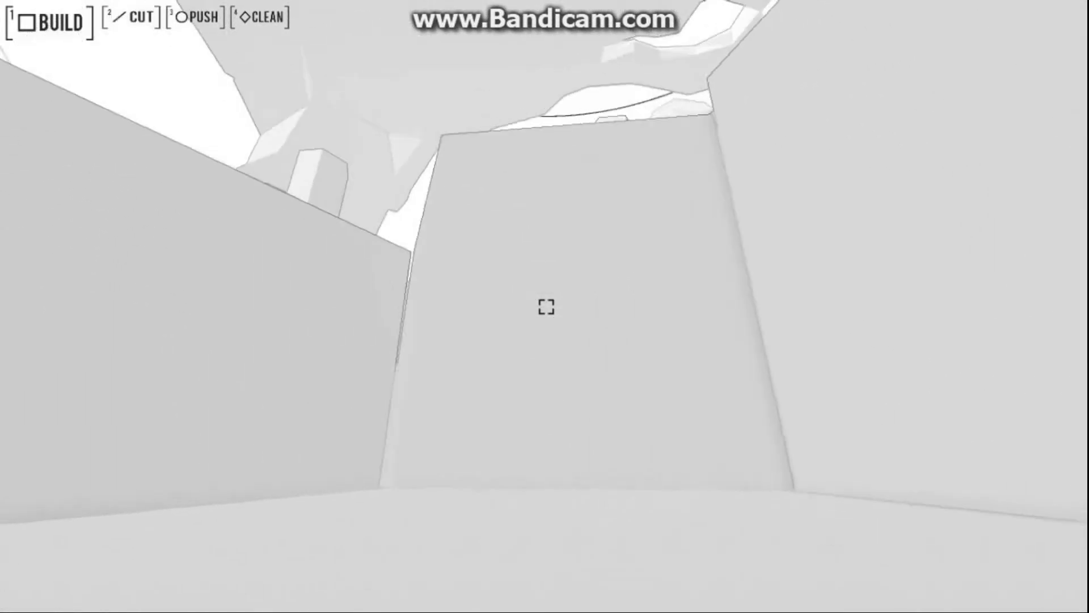
key("w")
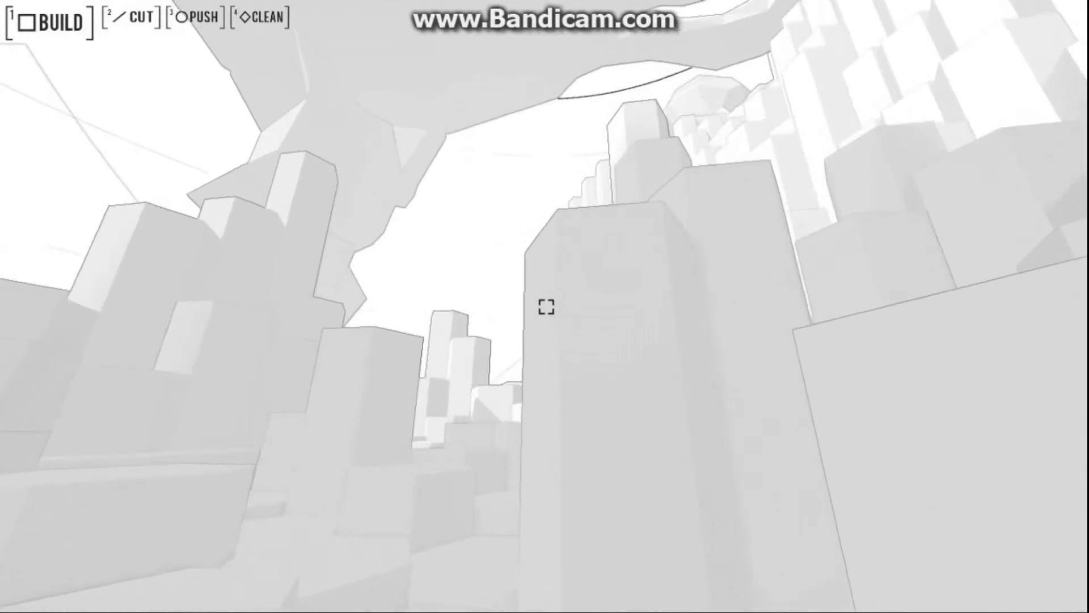
key("w")
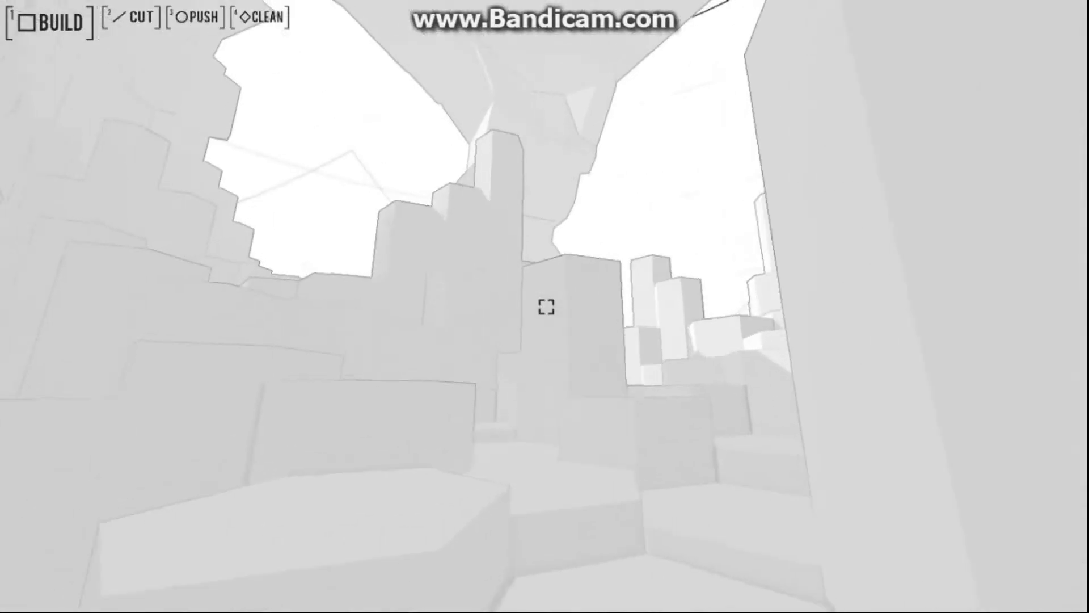
key("w")
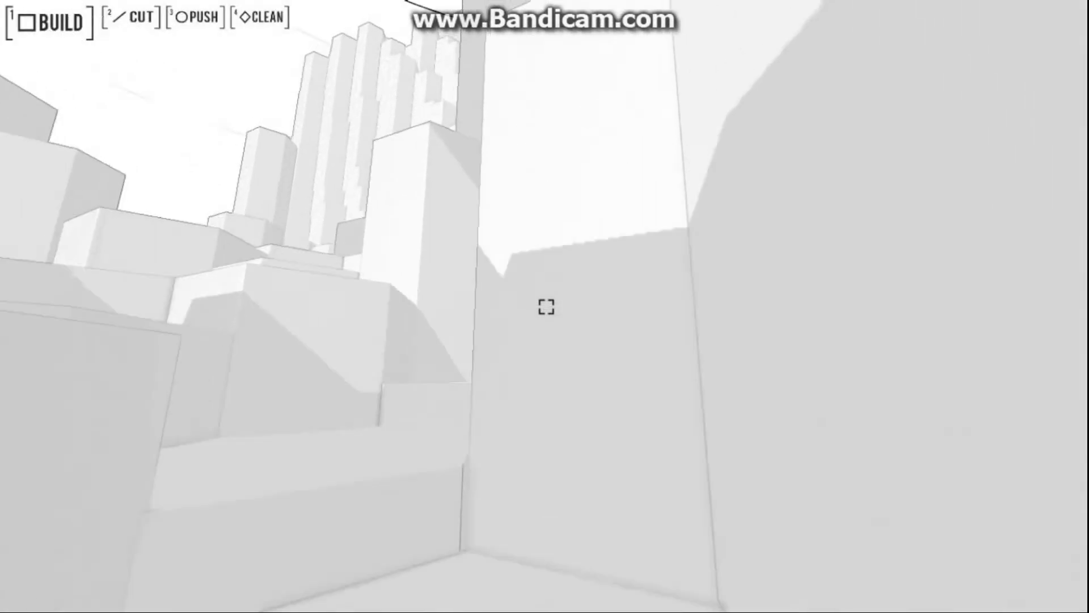
Turn from the wall and walk past the blocks toward new towers.
key("w")
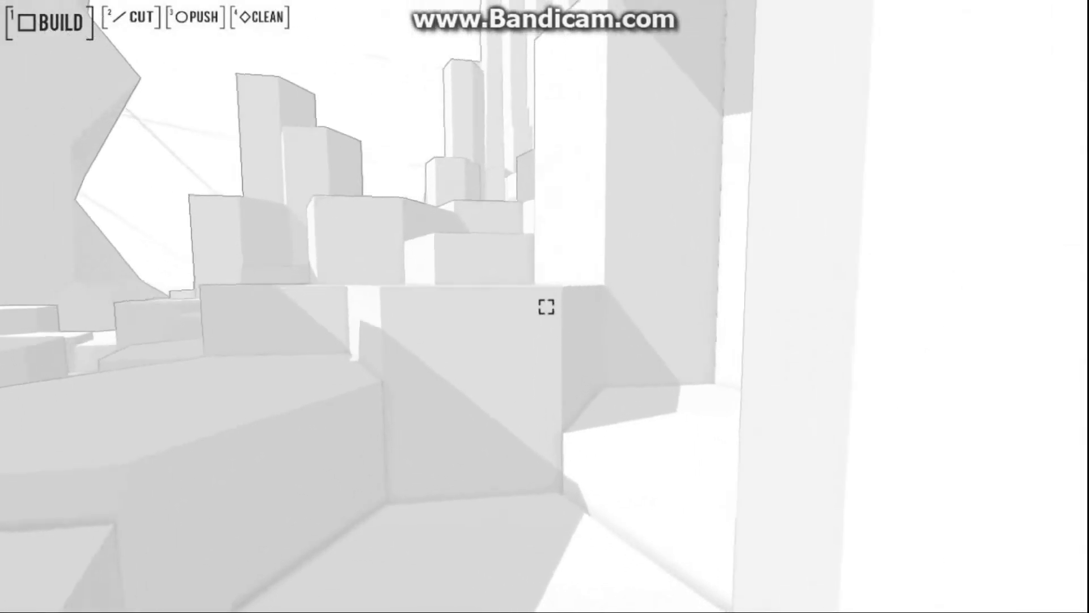
key("w")
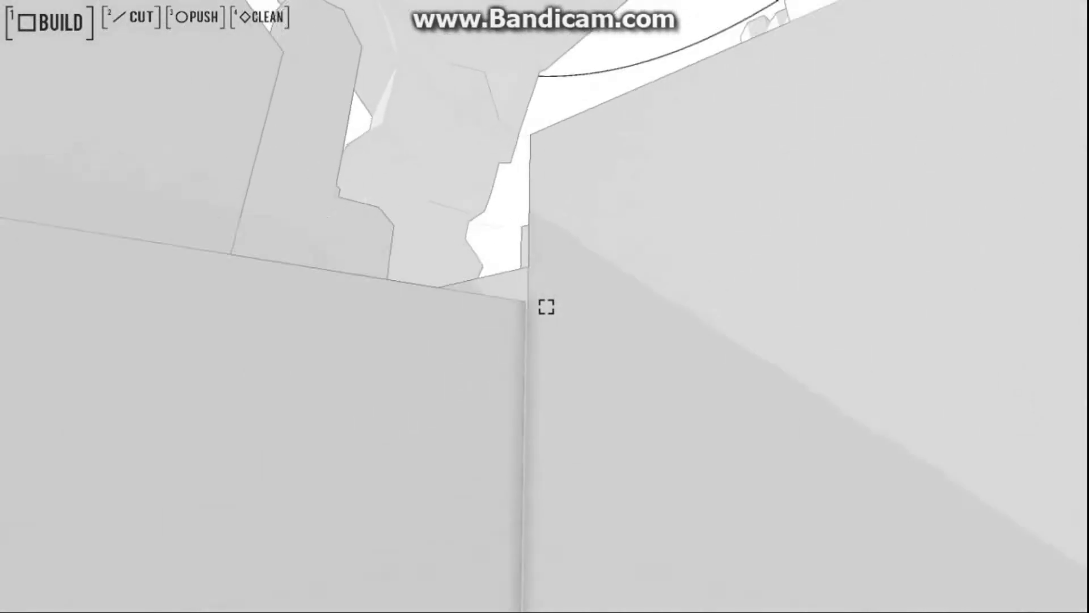
key("w")
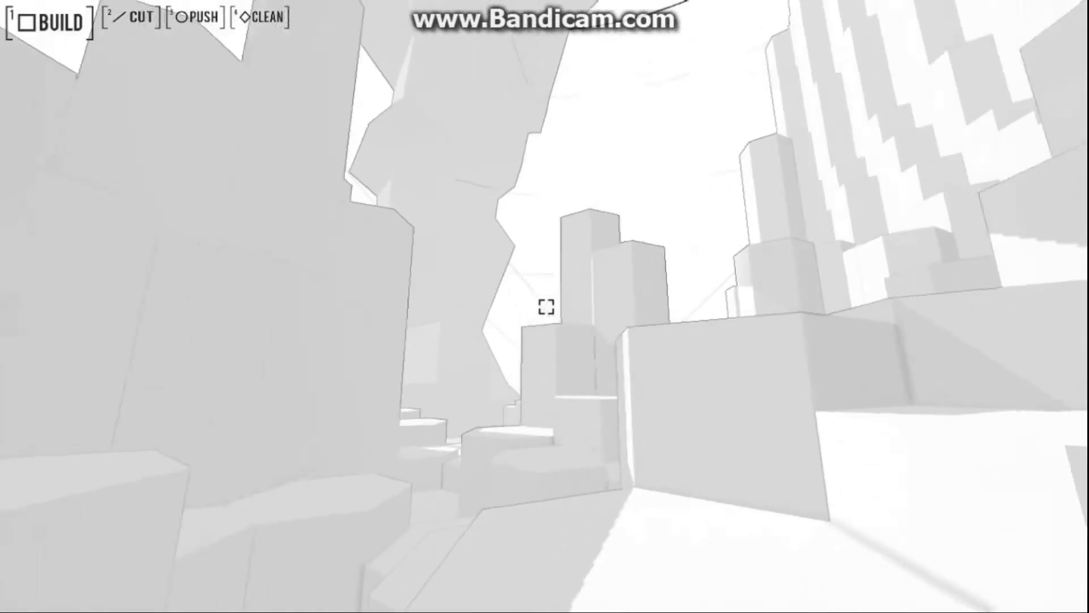
Follow the block corridor and climb up for a view of the structures ahead.
key("w")
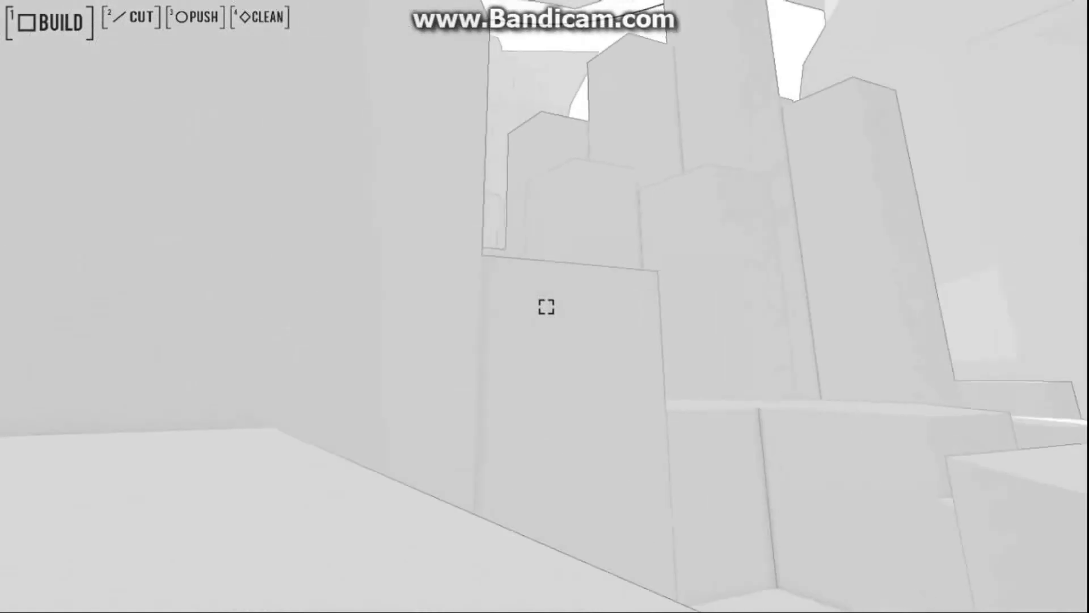
key("w")
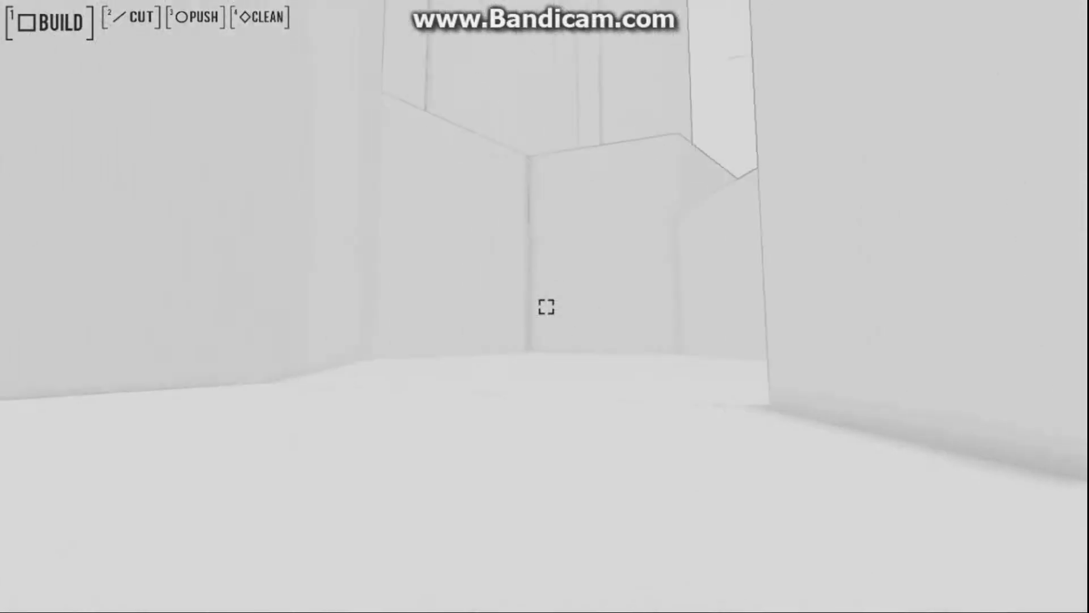
key("w")
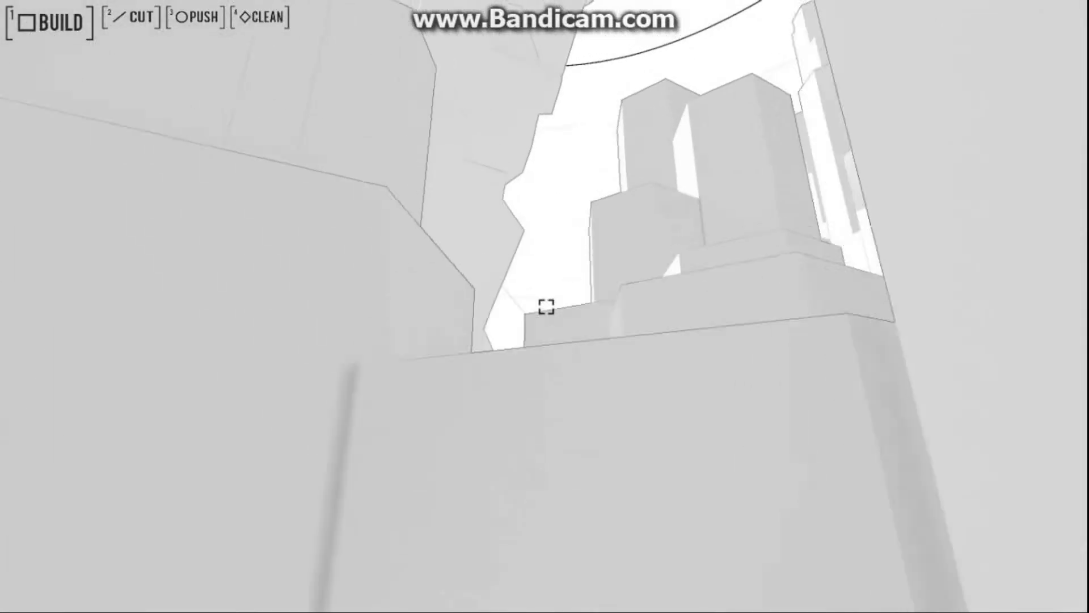
key("w")
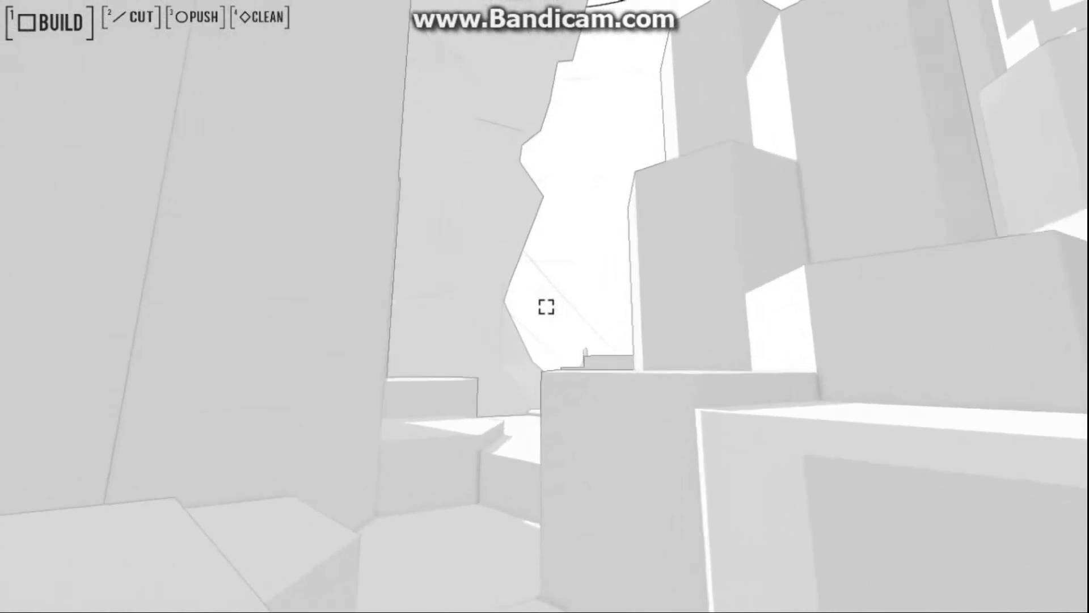
key("w")
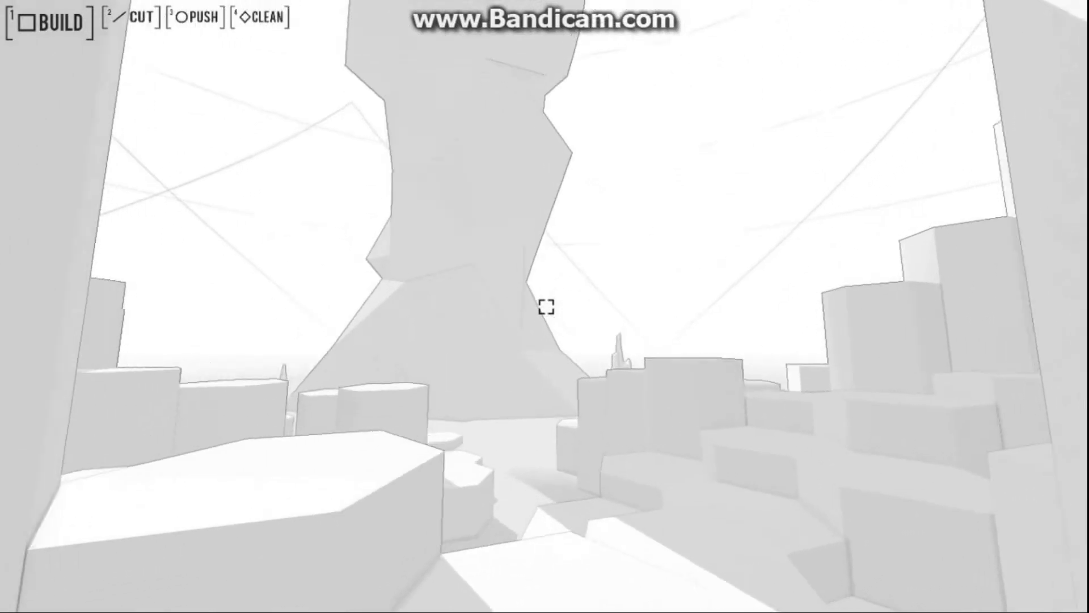
Leave the corridor, step down, and head into the passage between rocks and blocks.
key("w")
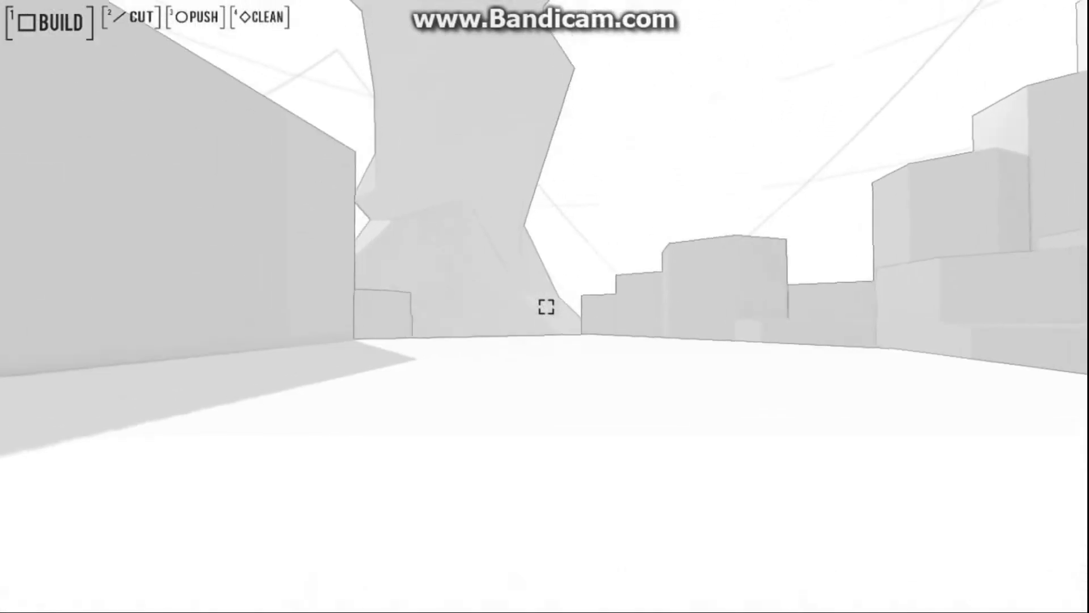
key("w")
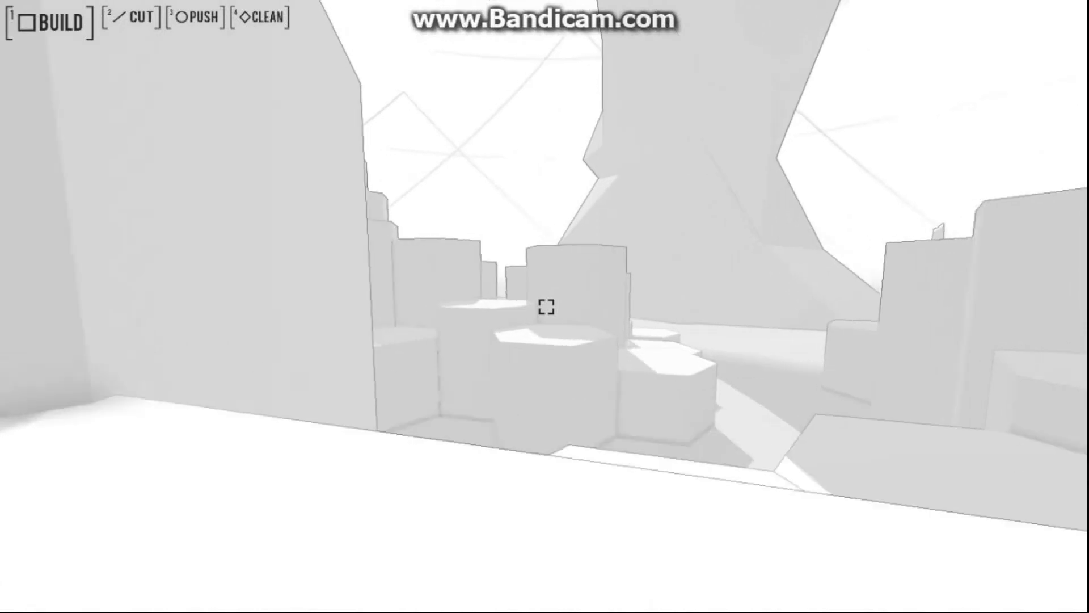
key("w")
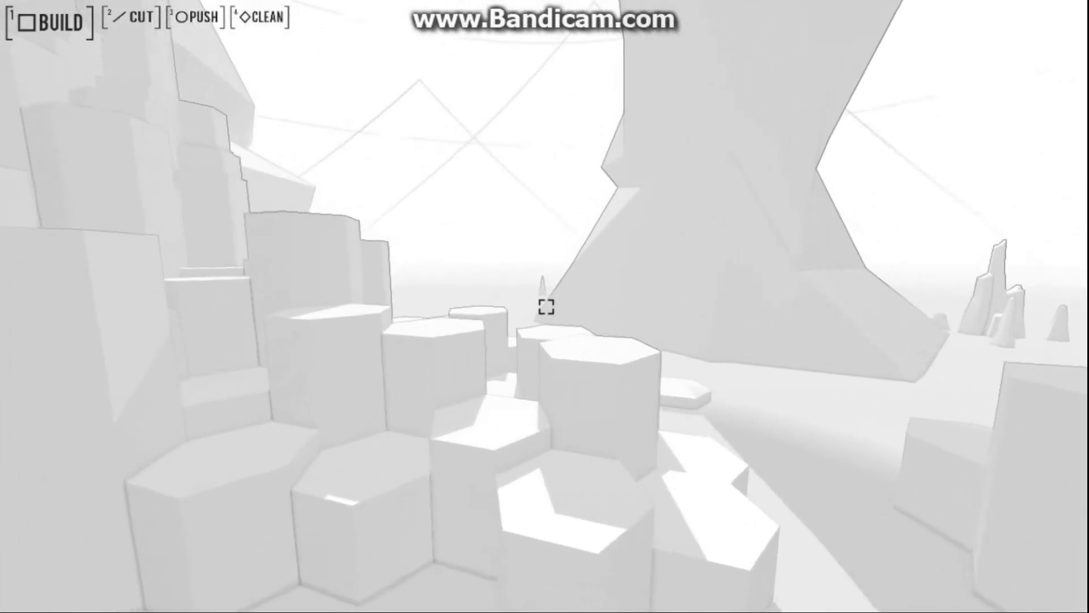
key("w")
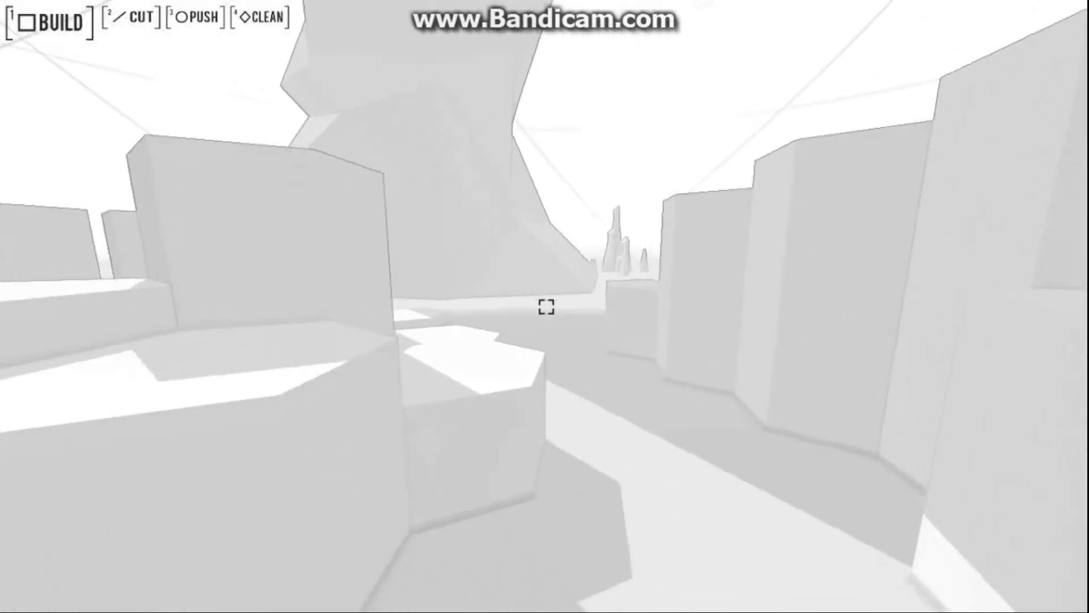
key("w")
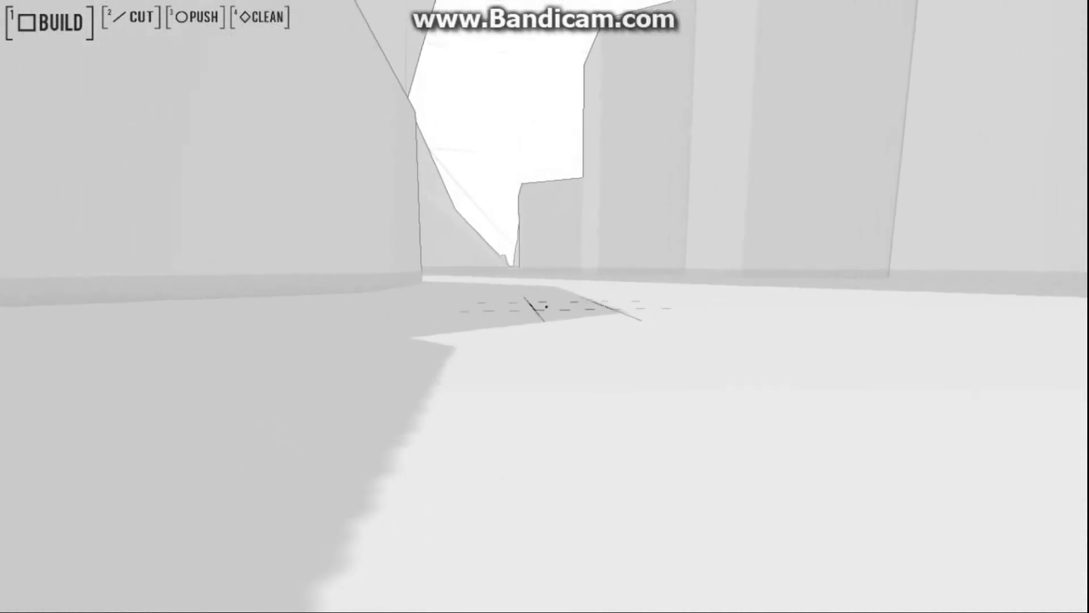
Turn toward the tall blocks, follow the passage into the side corridor, and drop down.
key("w")
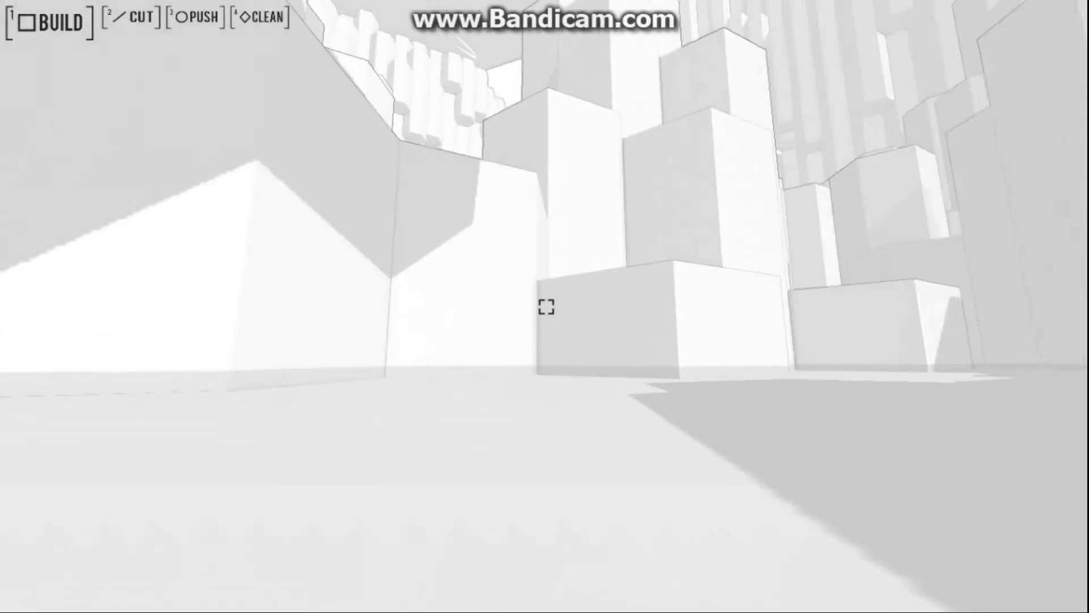
key("w")
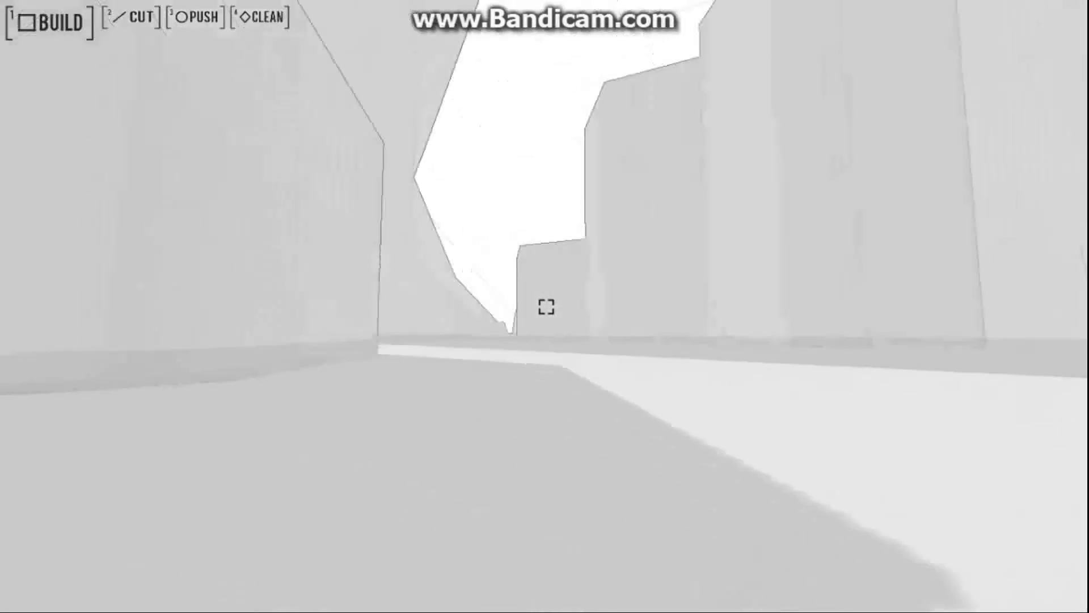
key("w")
key("w")
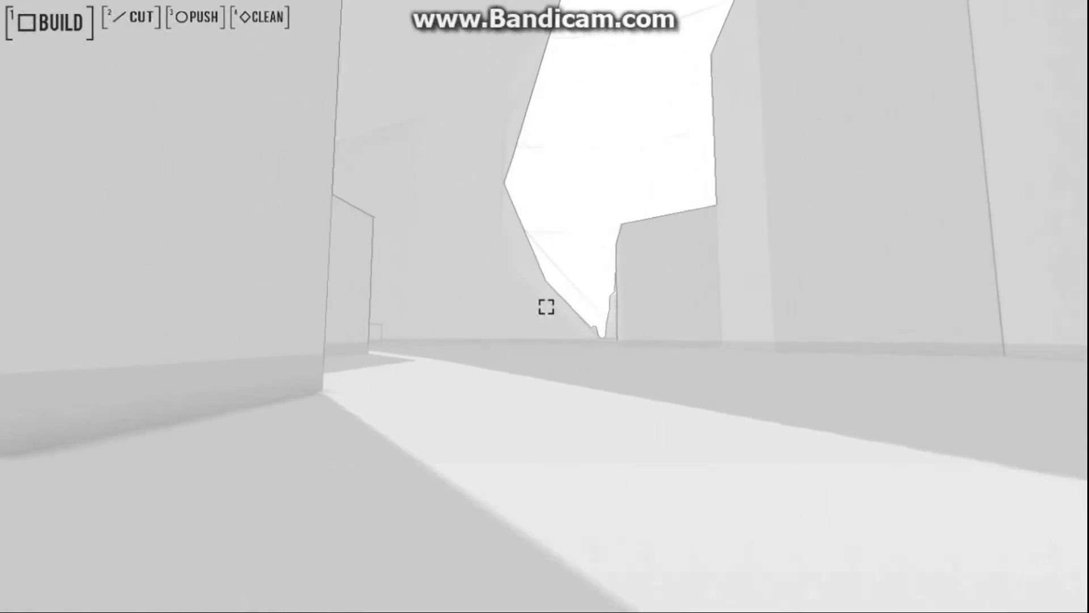
key("w")
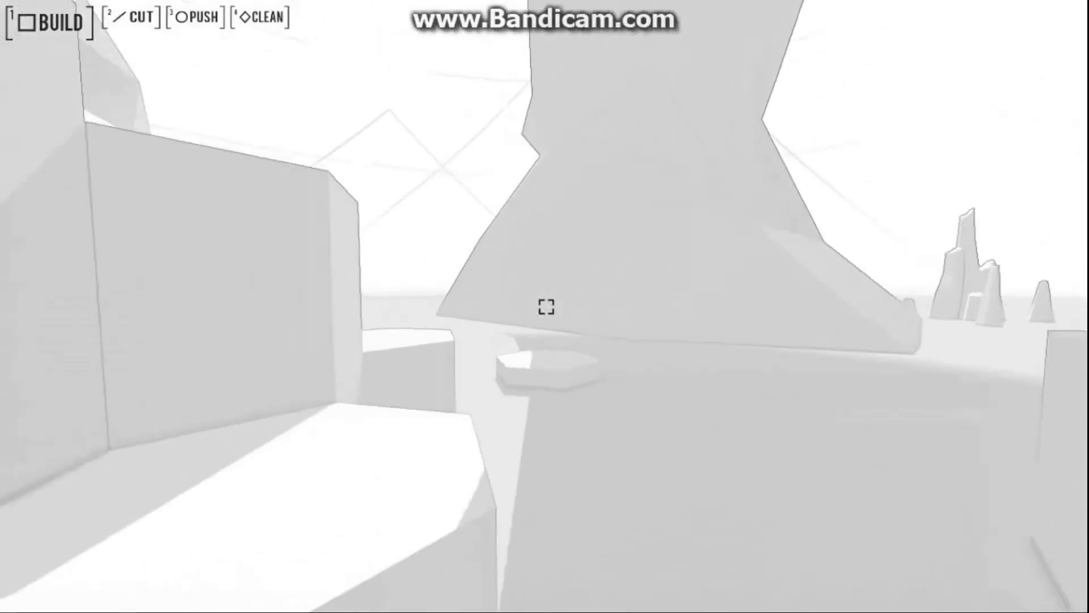
key("w")
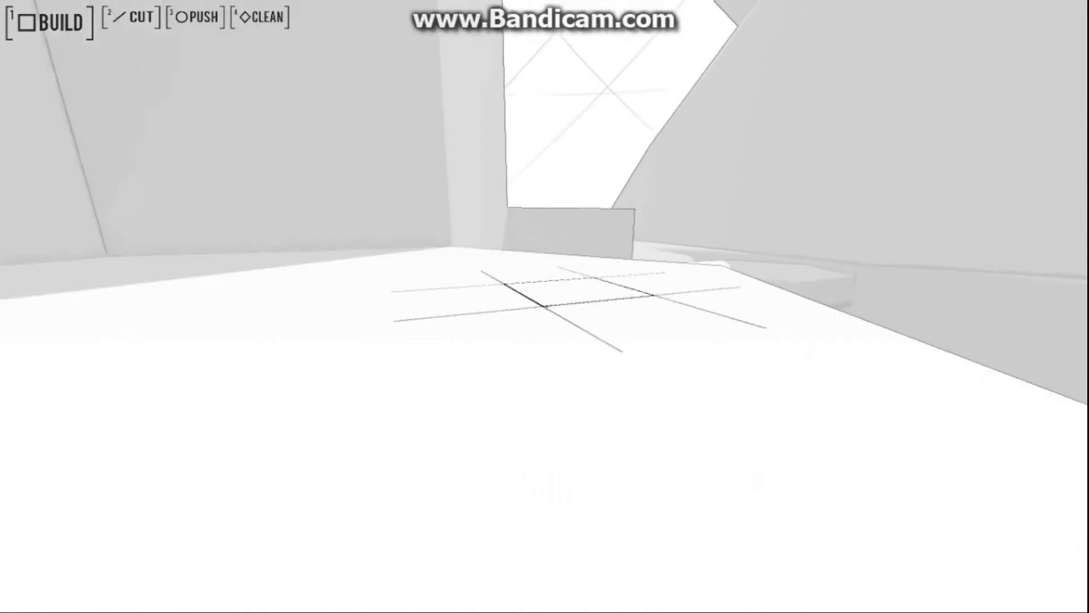
Overlook the hexagonal platforms, drop to the flat floor, and walk past them.
key("w")
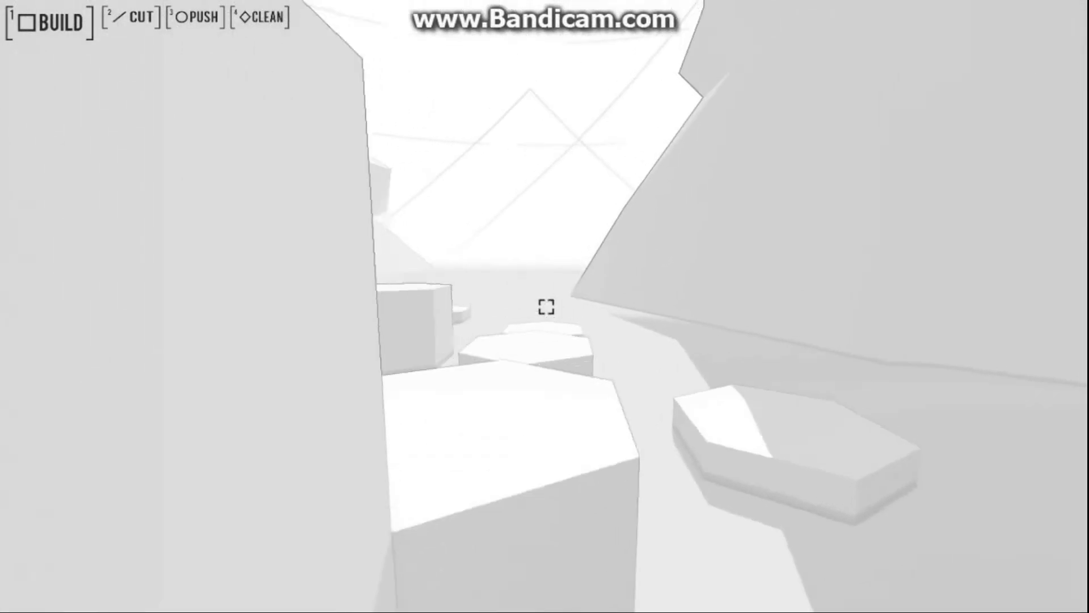
key("w")
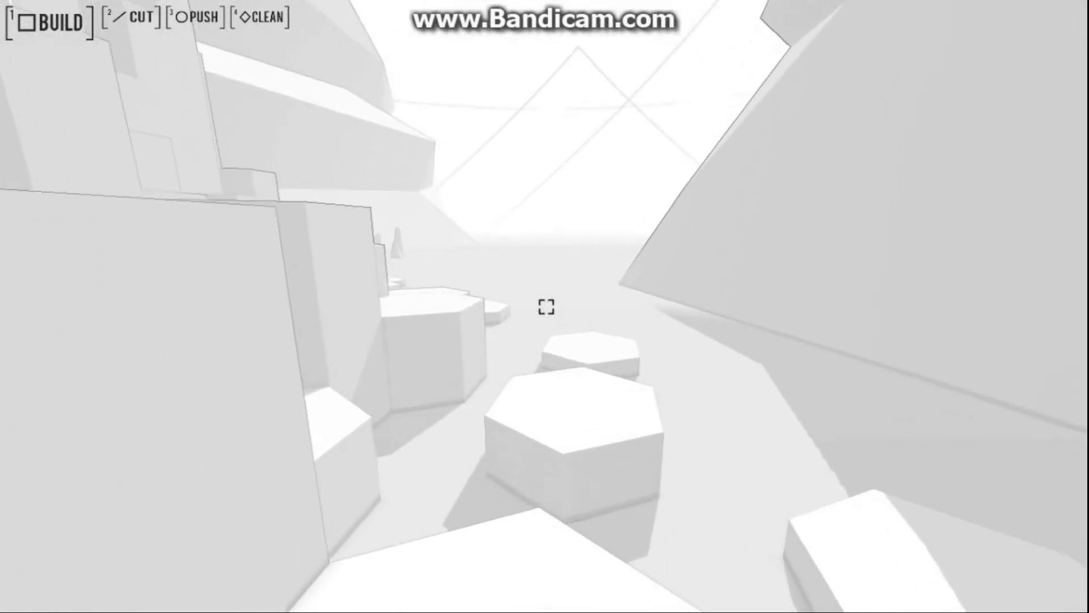
key("w")
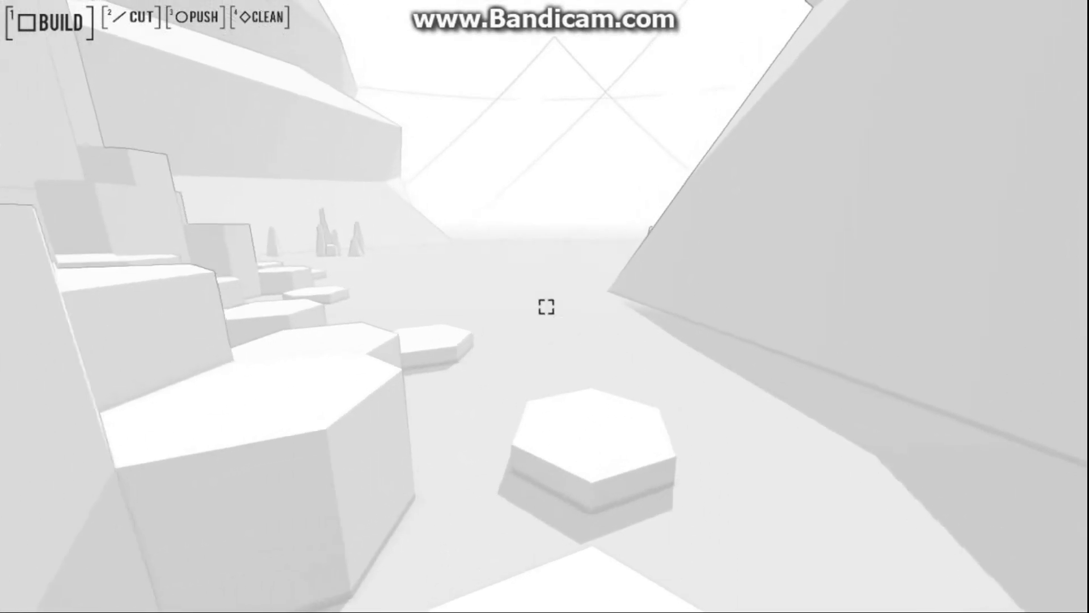
key("w")
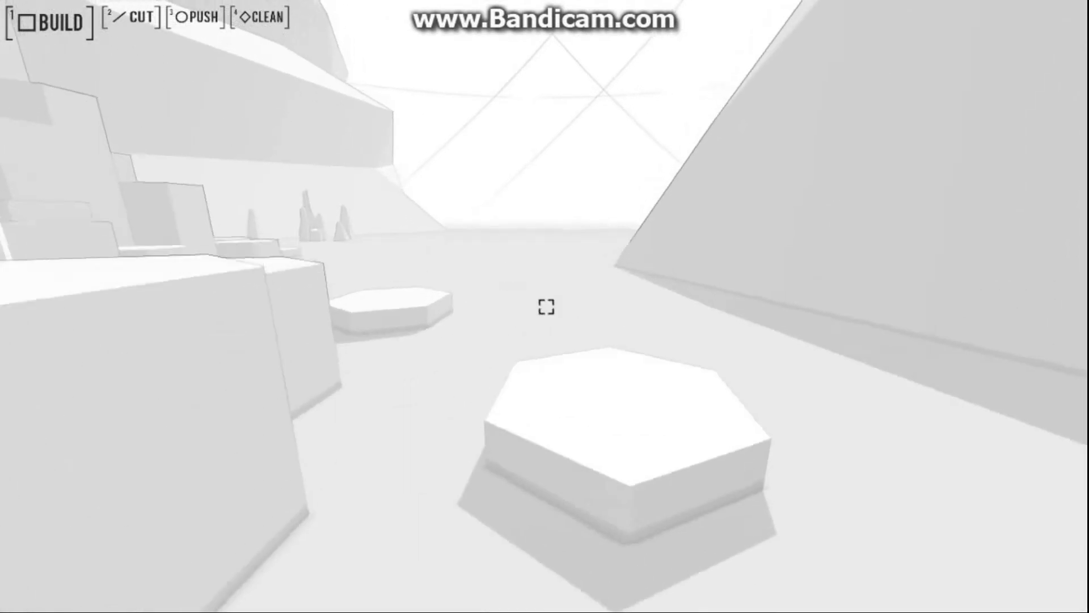
key("w")
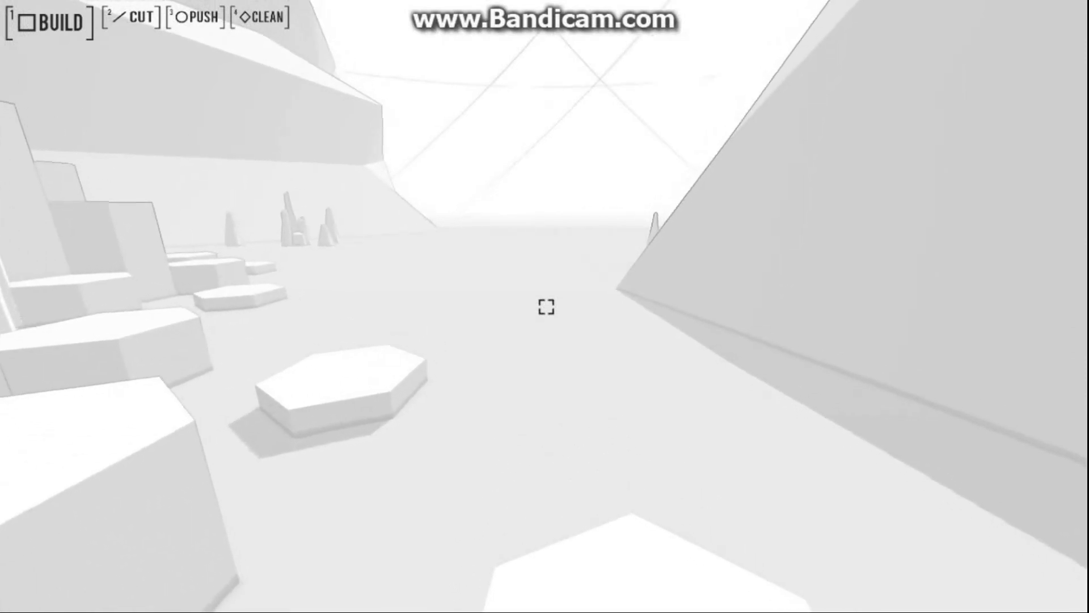
key("w")
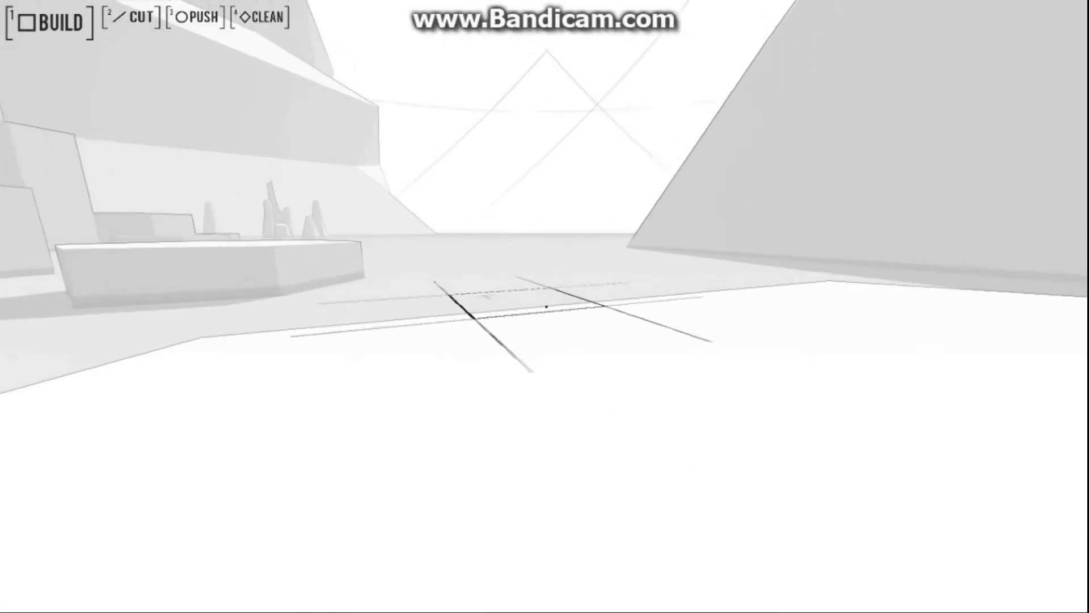
Turn on the plain, gaze up at the sky dome, then back down at the blocks.
key("w")
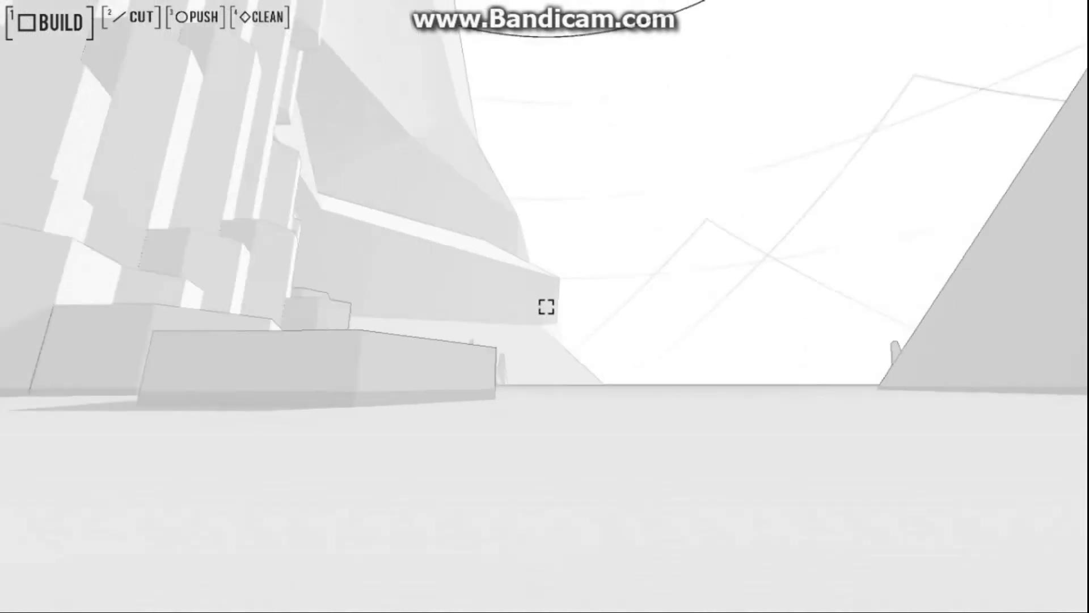
key("w")
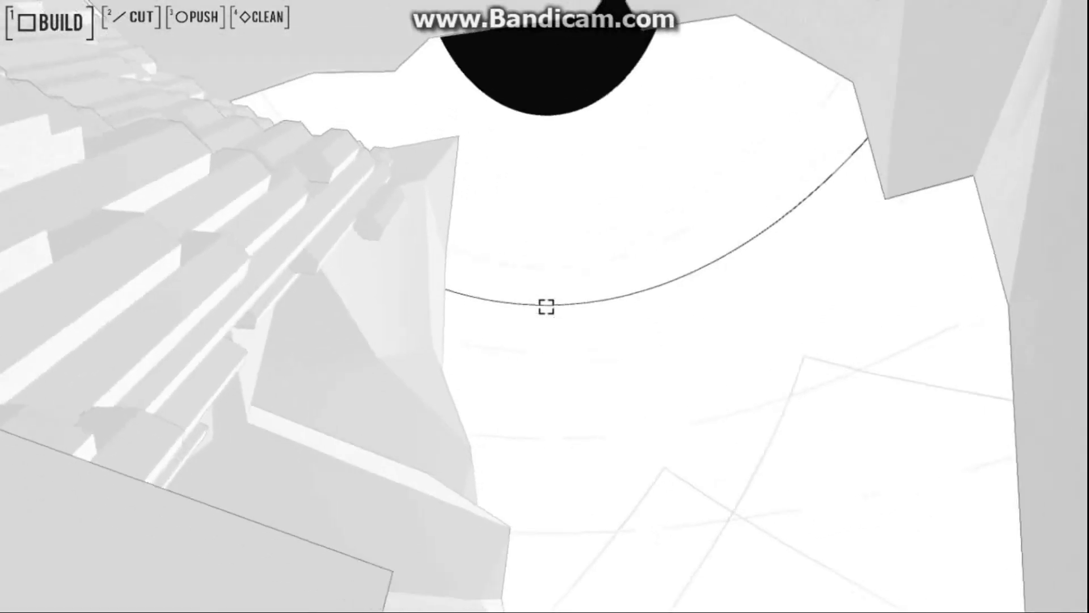
key("w")
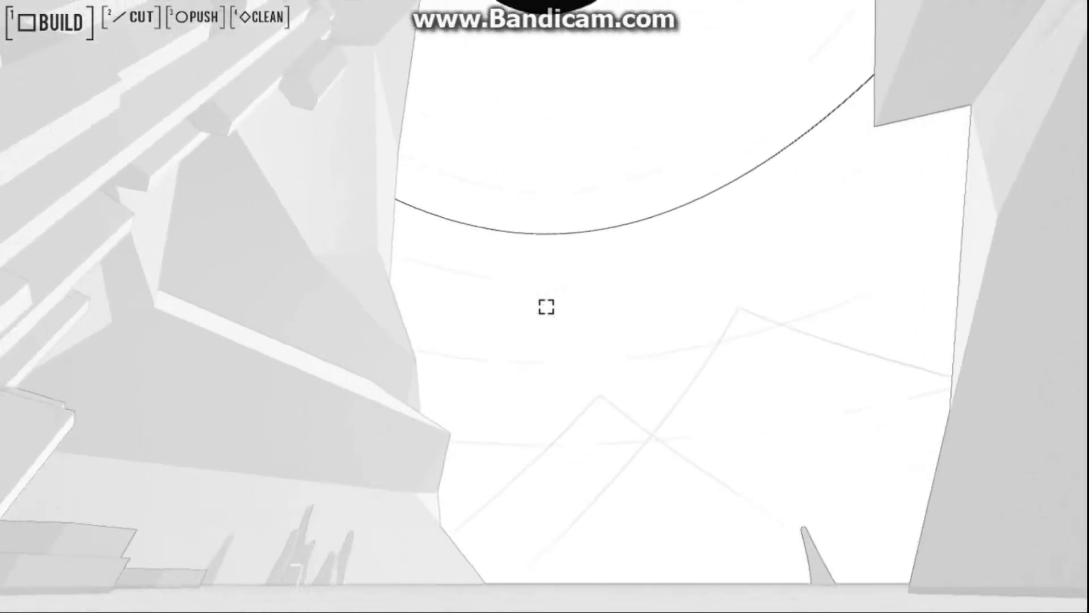
key("w")
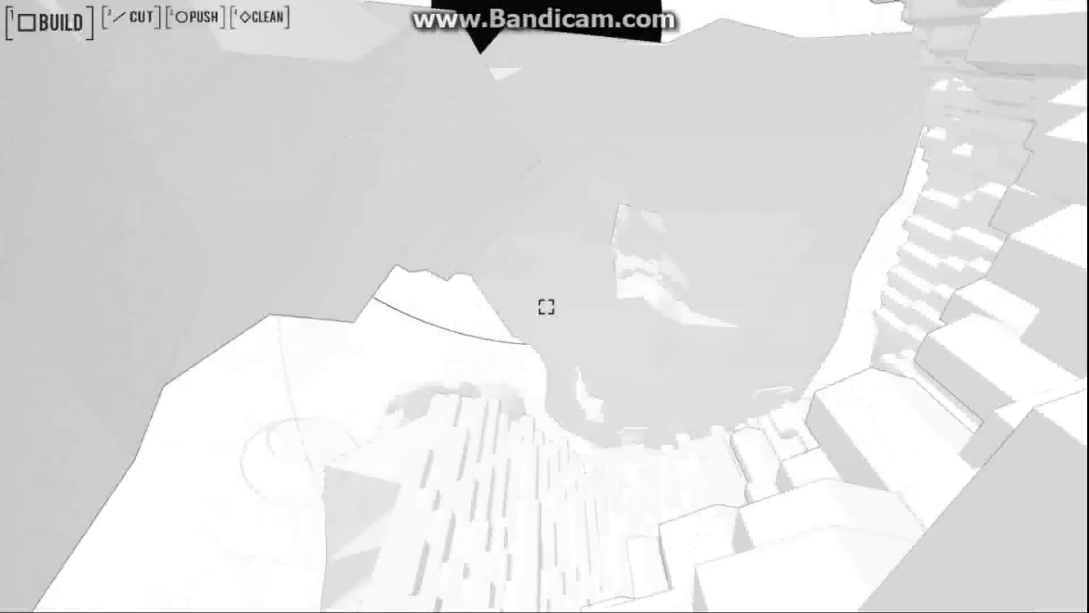